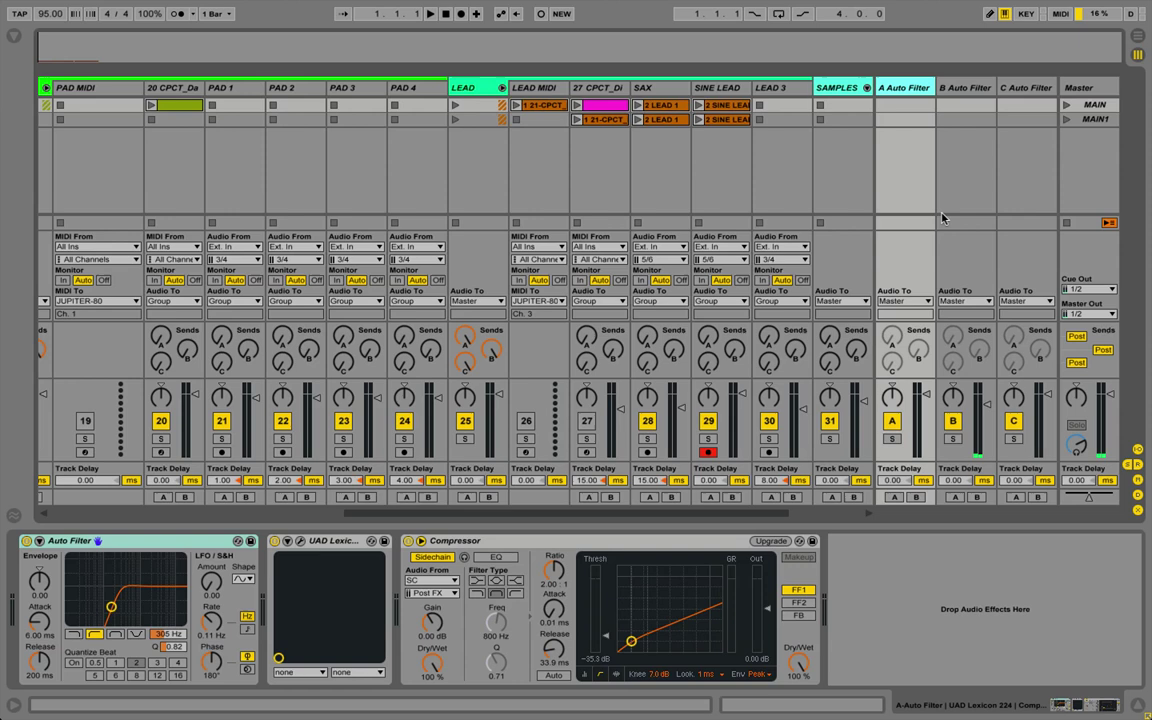
Launch the MAIN scene, then stop all clips, ending at 5.3.2.
{"action": "left_click", "coordinate": [1067, 107]}
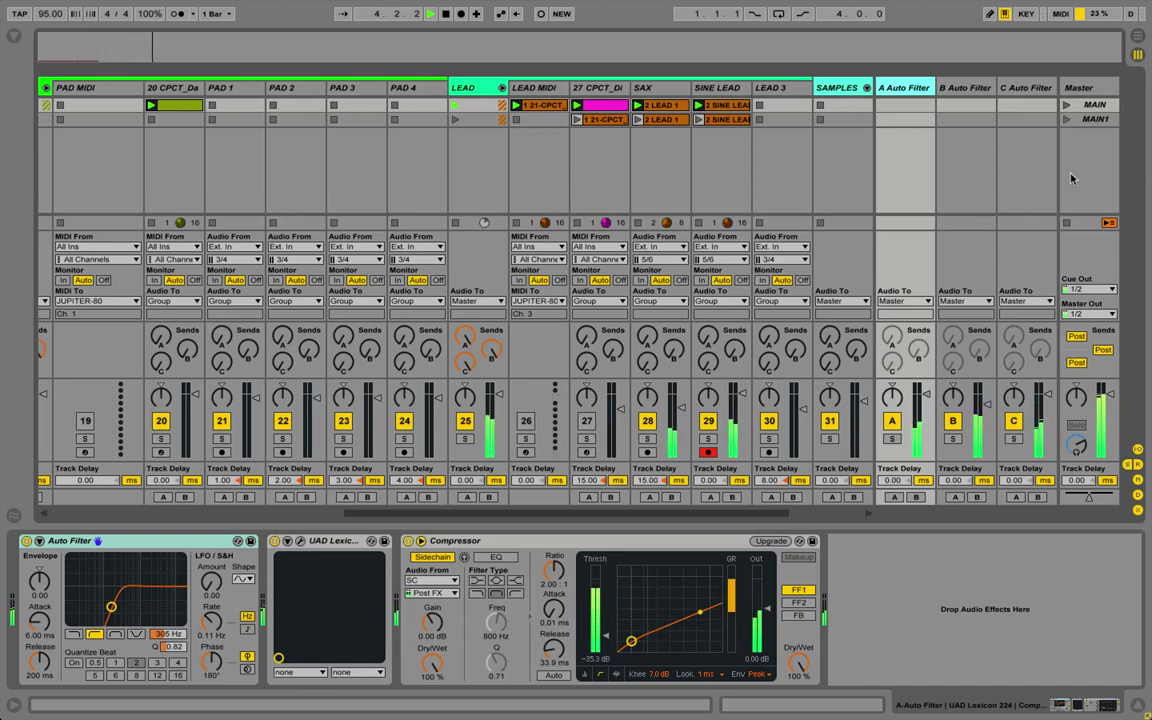
{"action": "left_click", "coordinate": [1068, 225]}
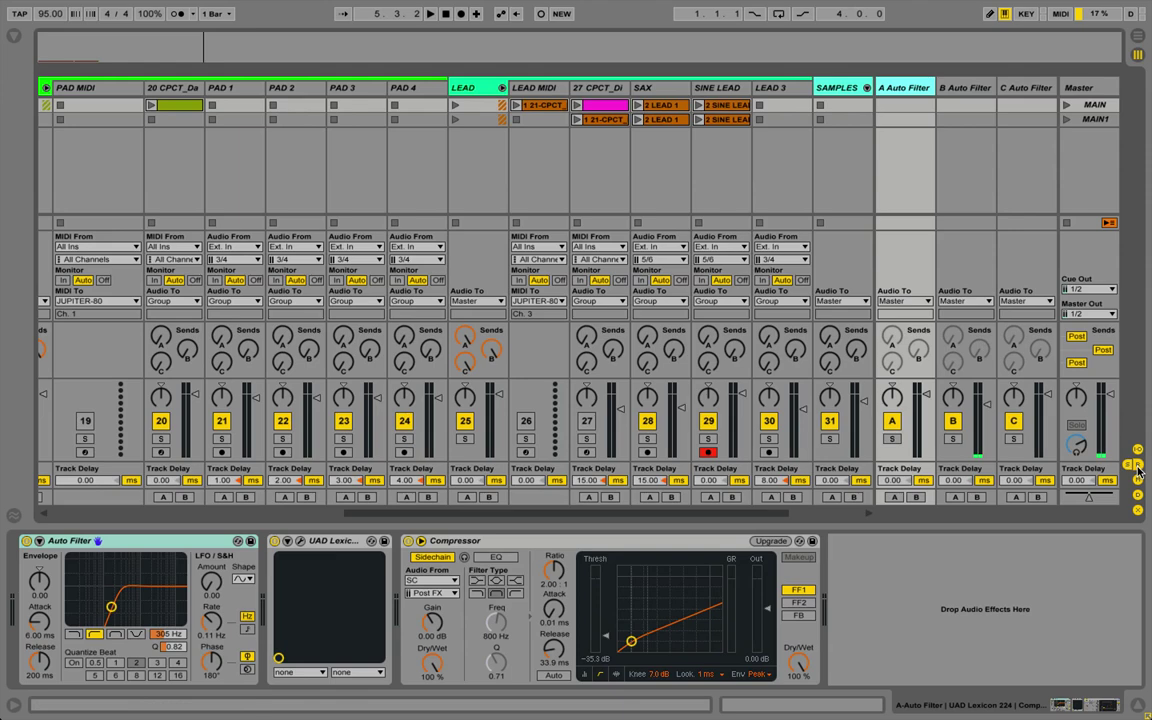
{"action": "left_click", "coordinate": [1100, 470]}
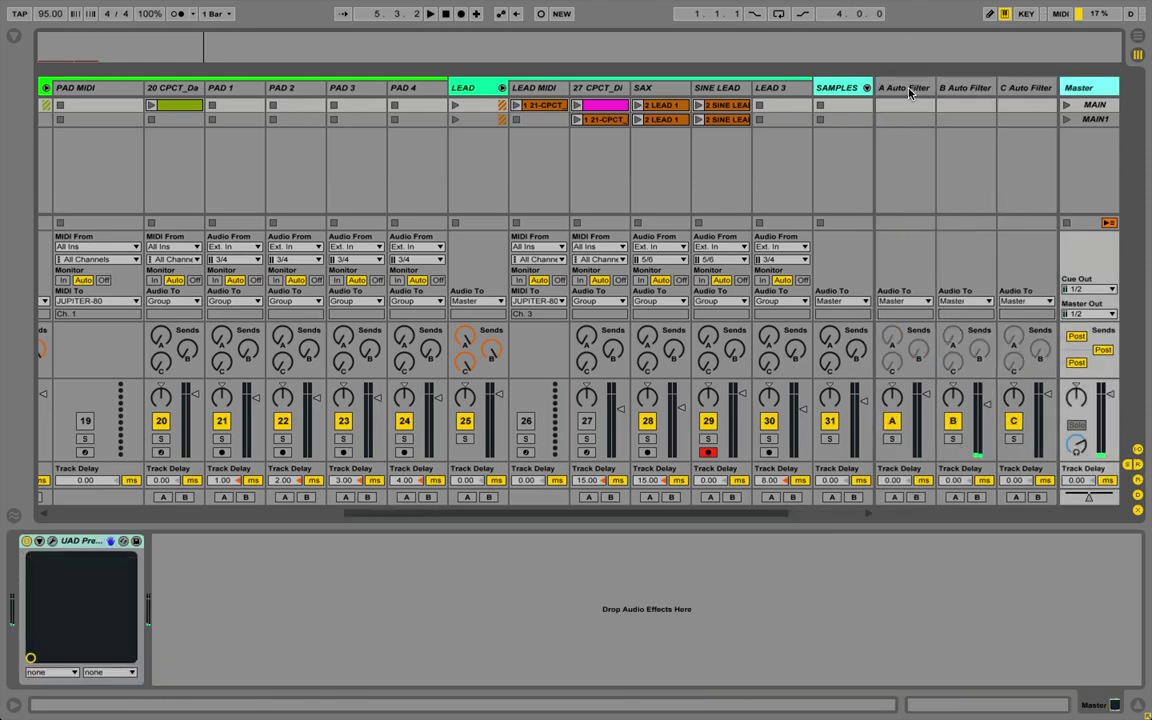
{"action": "left_click", "coordinate": [910, 90]}
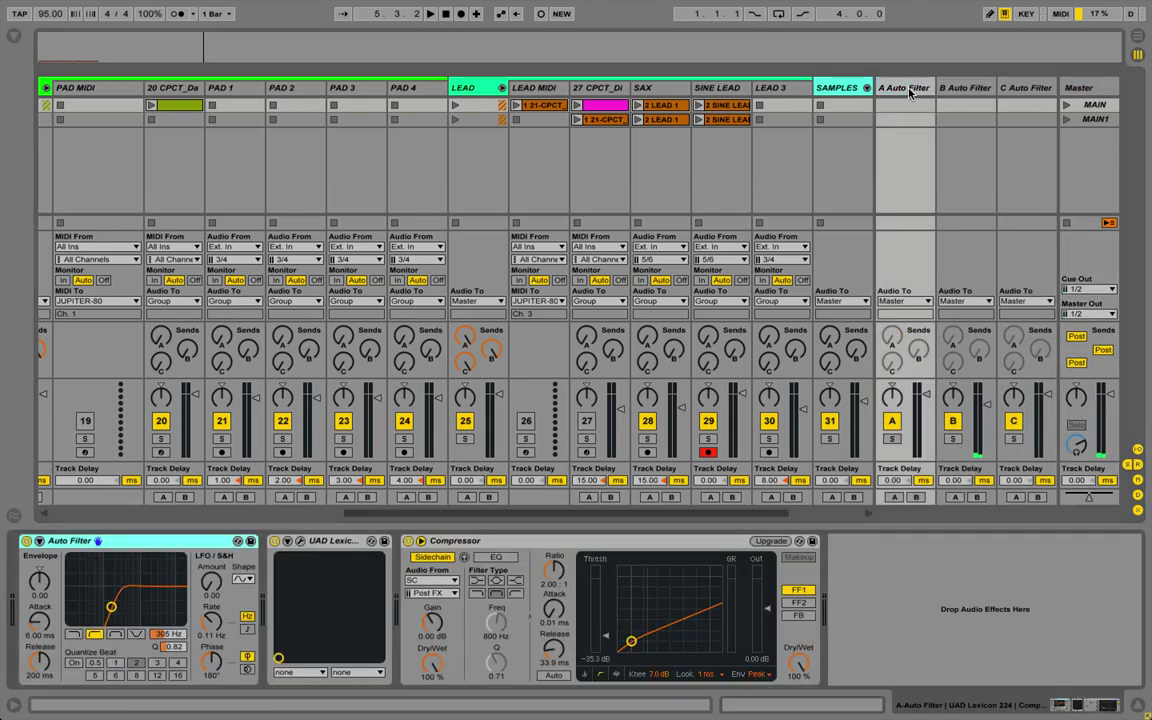
{"action": "left_click", "coordinate": [466, 337]}
Scroll back to the DRUMS–PADS tracks, view the SC track, then reselect return A's chain.
{"action": "scroll", "coordinate": [212, 85], "scroll_direction": "left", "scroll_amount": 6}
{"action": "left_click", "coordinate": [129, 91]}
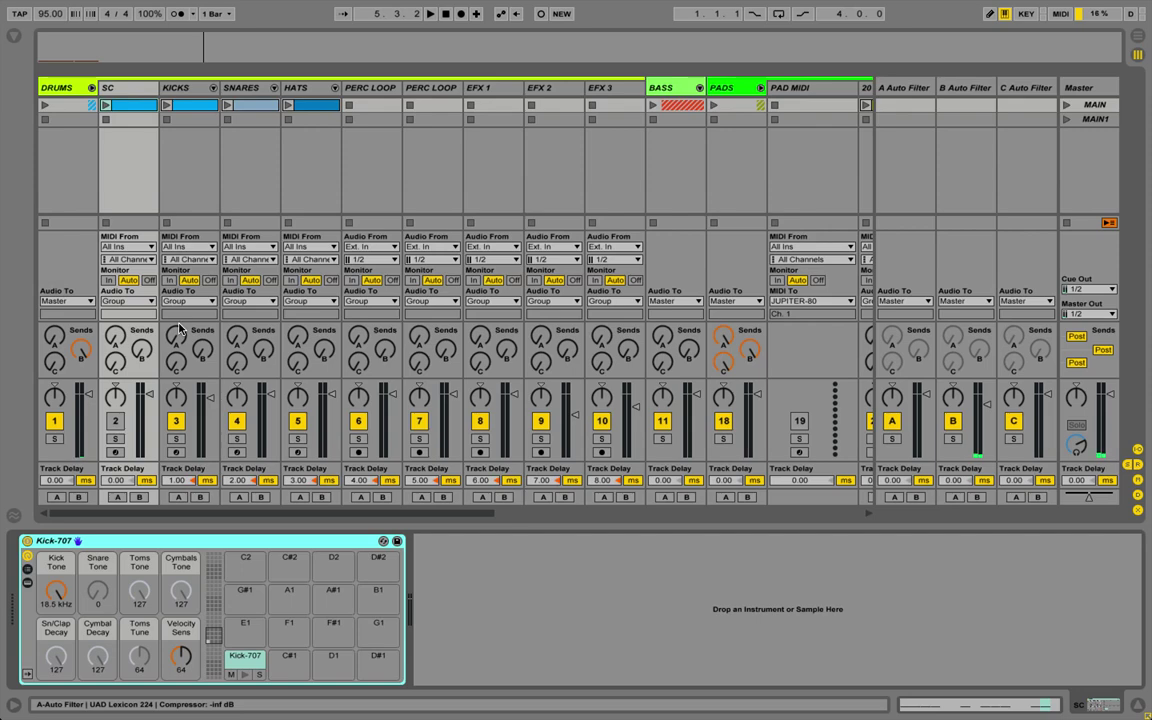
{"action": "left_click", "coordinate": [905, 88]}
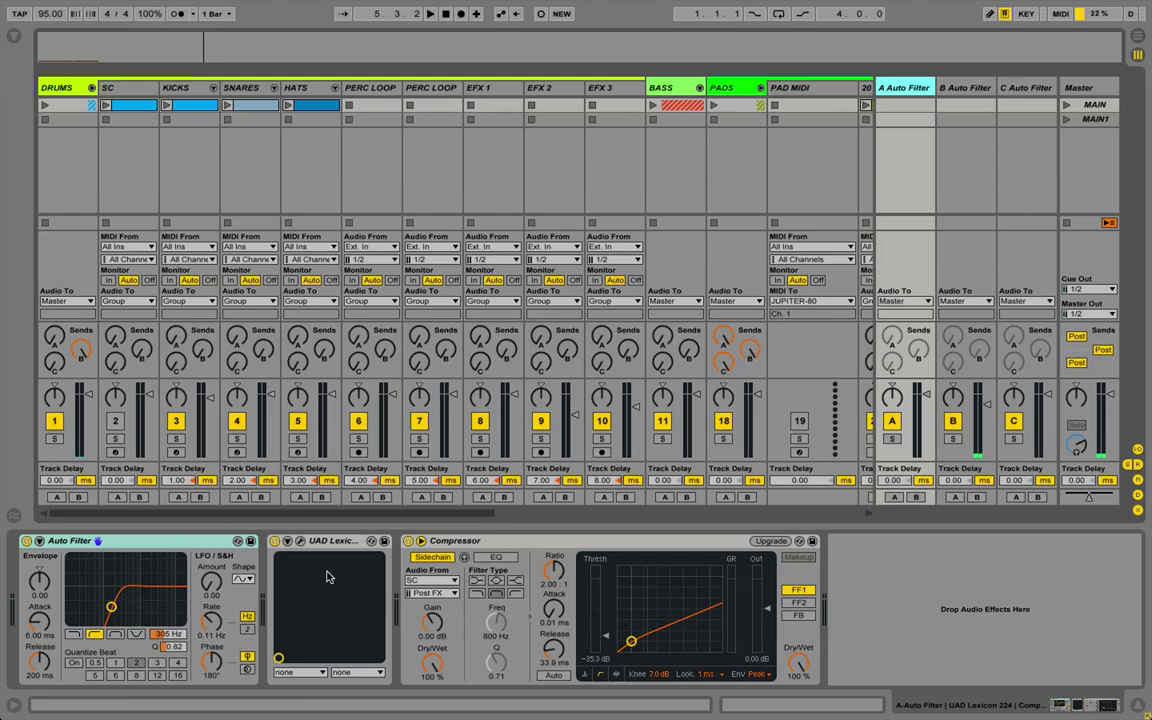
Open return A's UAD Lexicon 224 reverb window (2.0 sec) and shift it slightly left.
{"action": "left_click", "coordinate": [300, 541]}
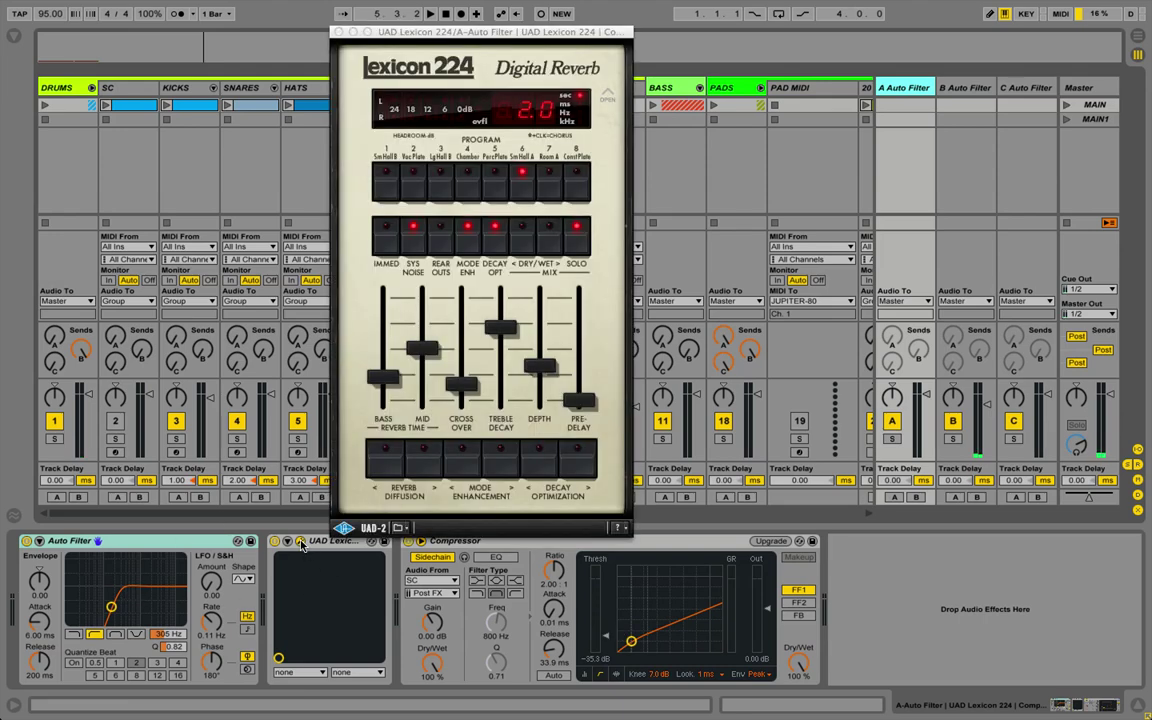
{"action": "left_click_drag", "start_coordinate": [497, 34], "coordinate": [370, 21]}
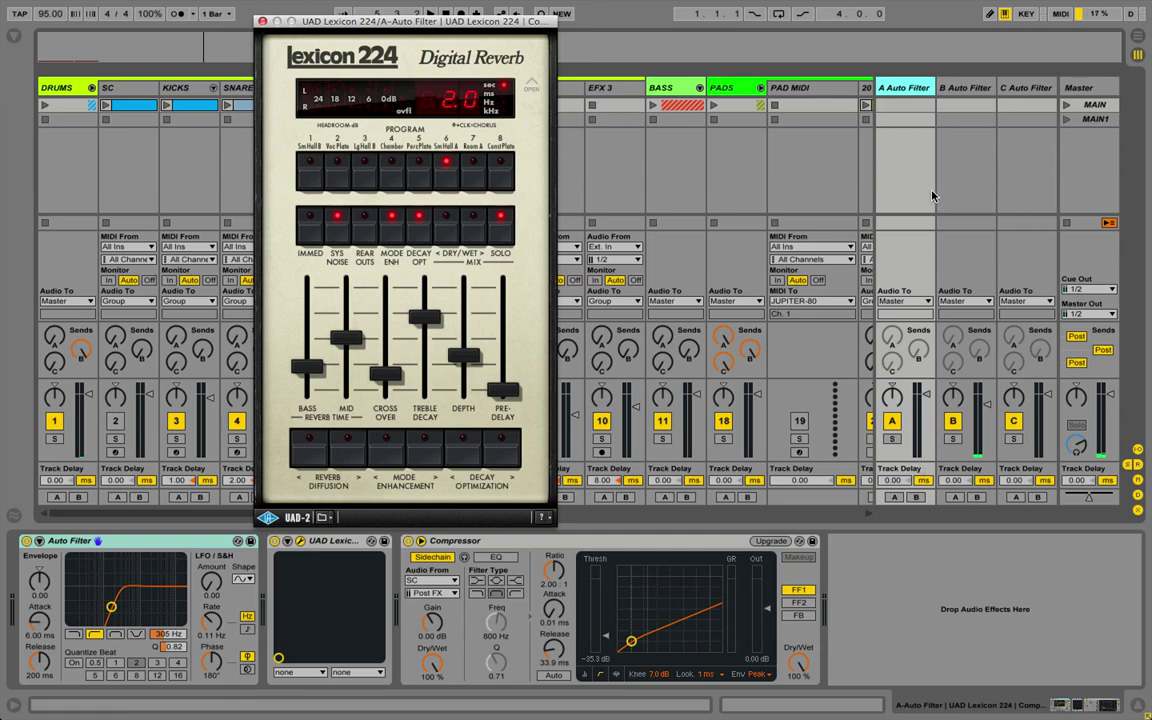
{"action": "scroll", "coordinate": [745, 146], "scroll_direction": "right", "scroll_amount": 10}
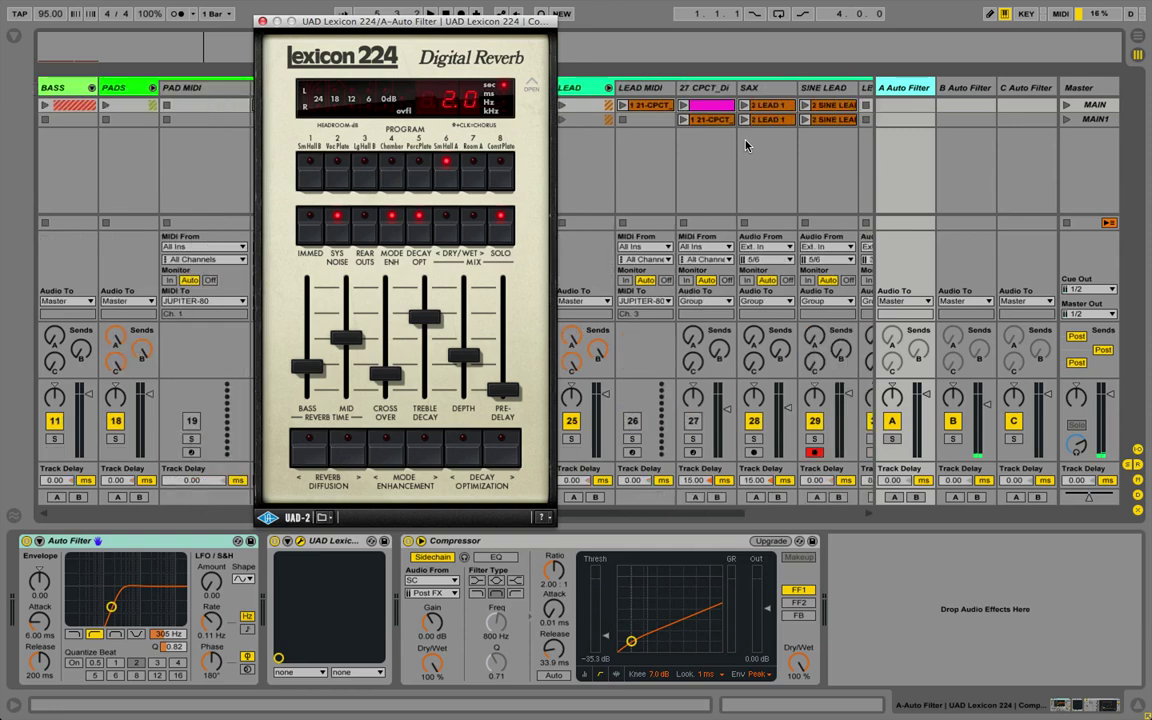
Play MAIN with return A soloed, then hear it unsoloed and briefly switched off.
{"action": "left_click", "coordinate": [892, 439]}
{"action": "left_click", "coordinate": [1066, 105]}
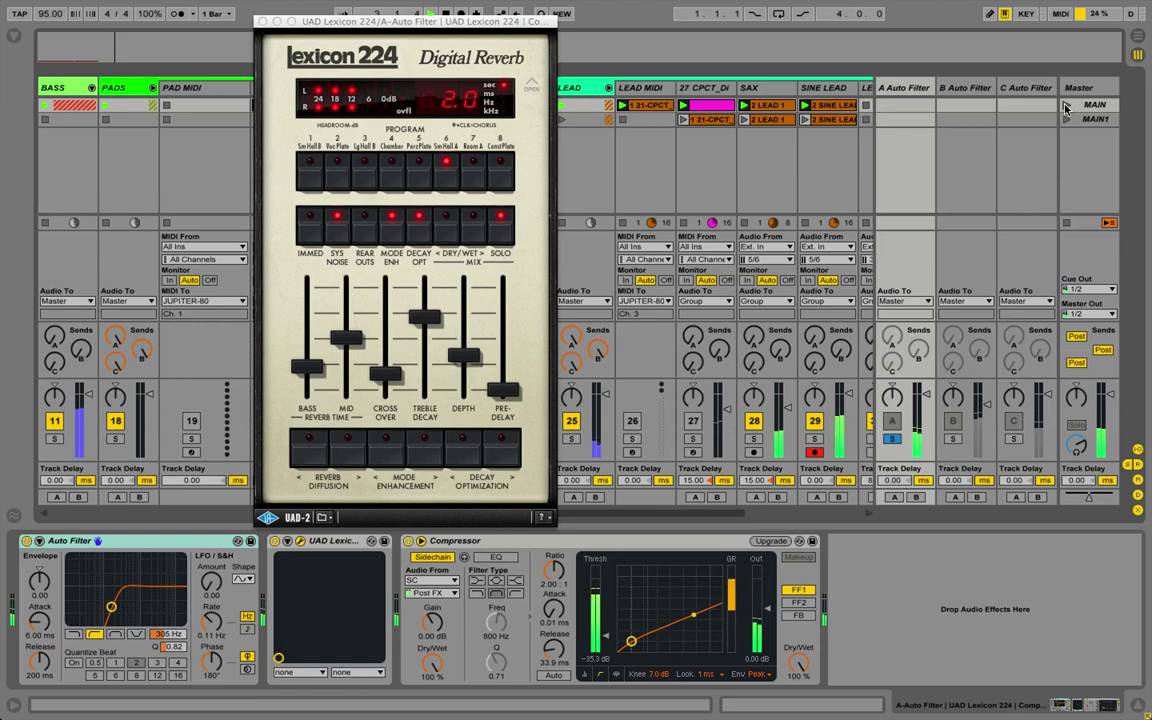
{"action": "left_click", "coordinate": [894, 441]}
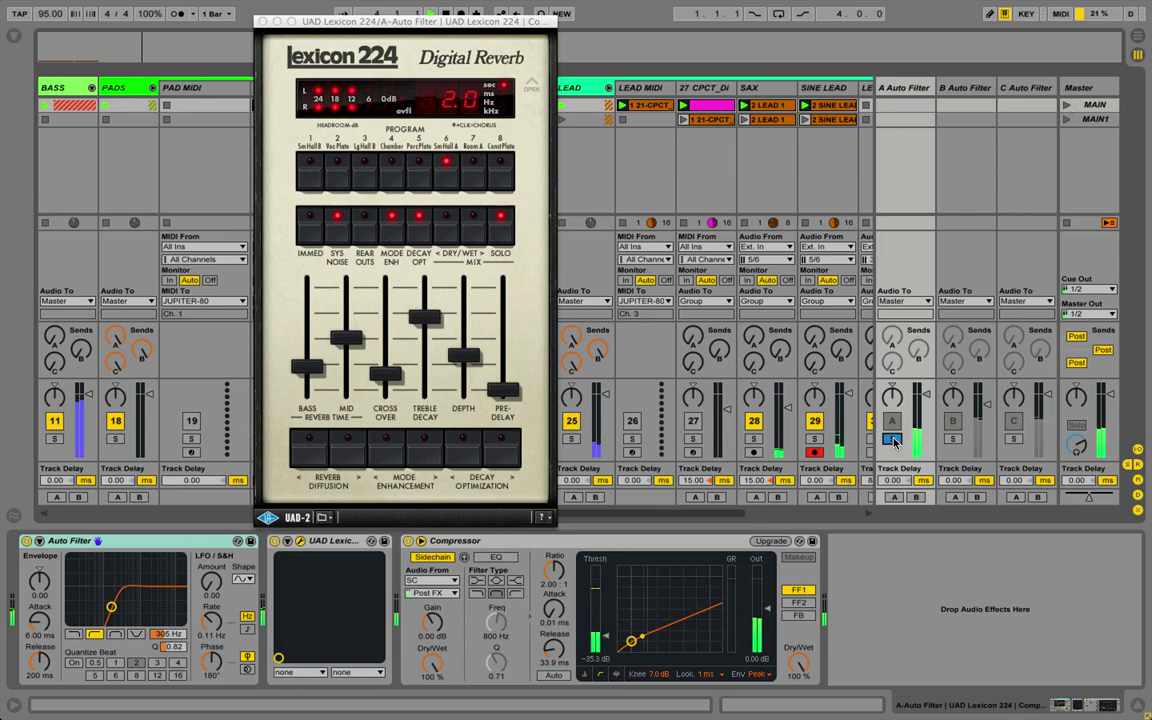
{"action": "left_click", "coordinate": [893, 421]}
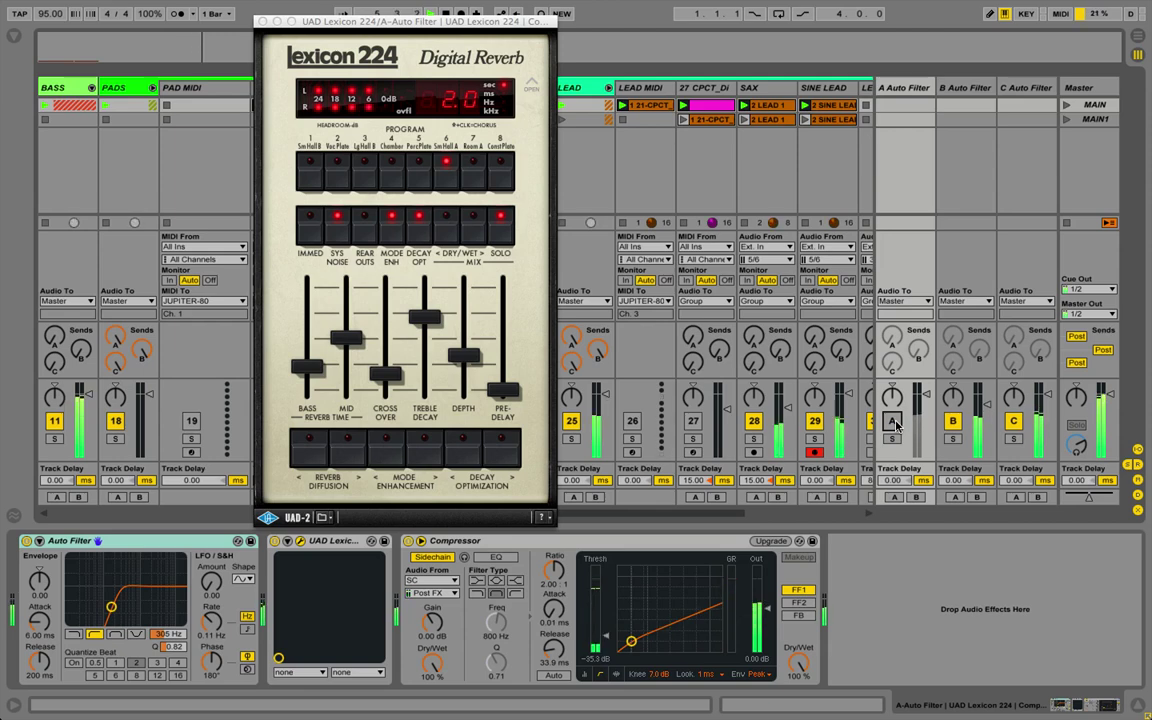
{"action": "left_click", "coordinate": [893, 421]}
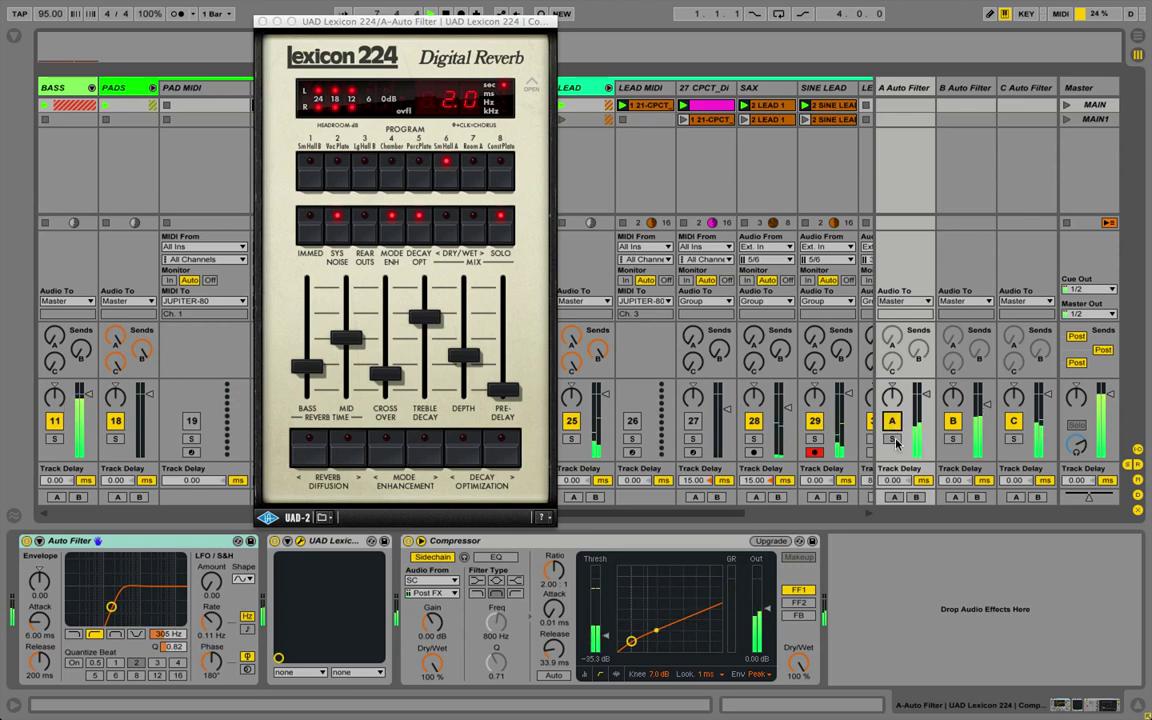
Solo and unsolo return A once more, then close the Lexicon window and show return B's chain.
{"action": "left_click", "coordinate": [894, 440]}
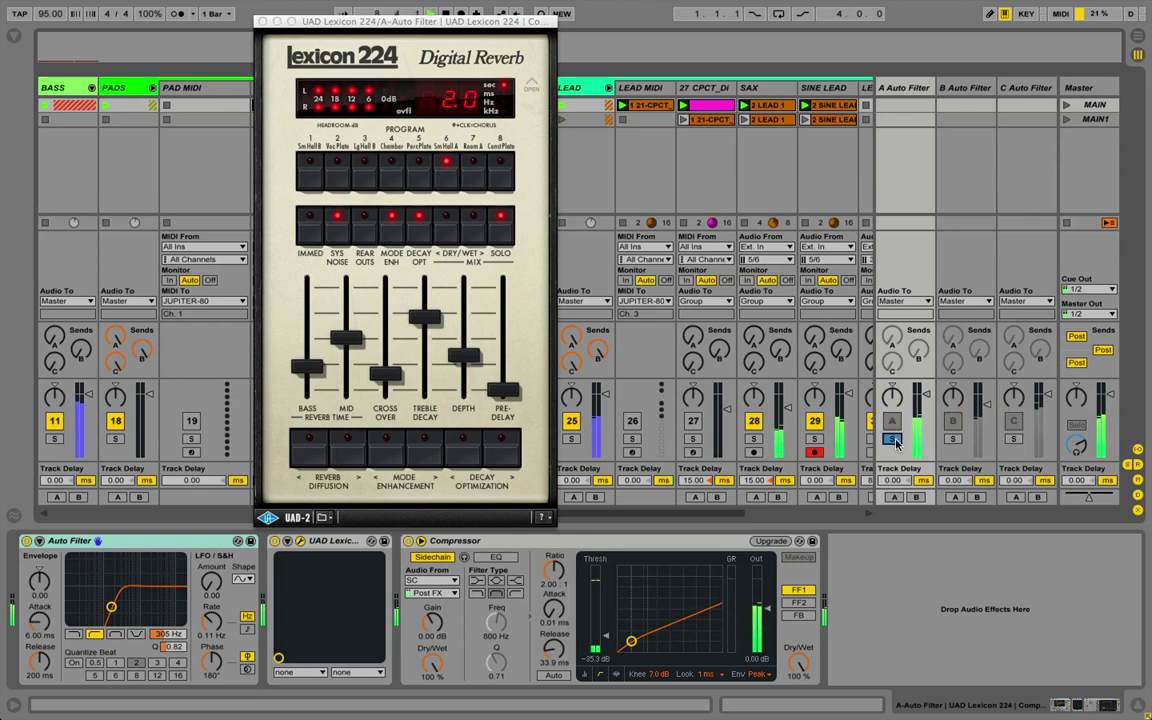
{"action": "left_click", "coordinate": [895, 439]}
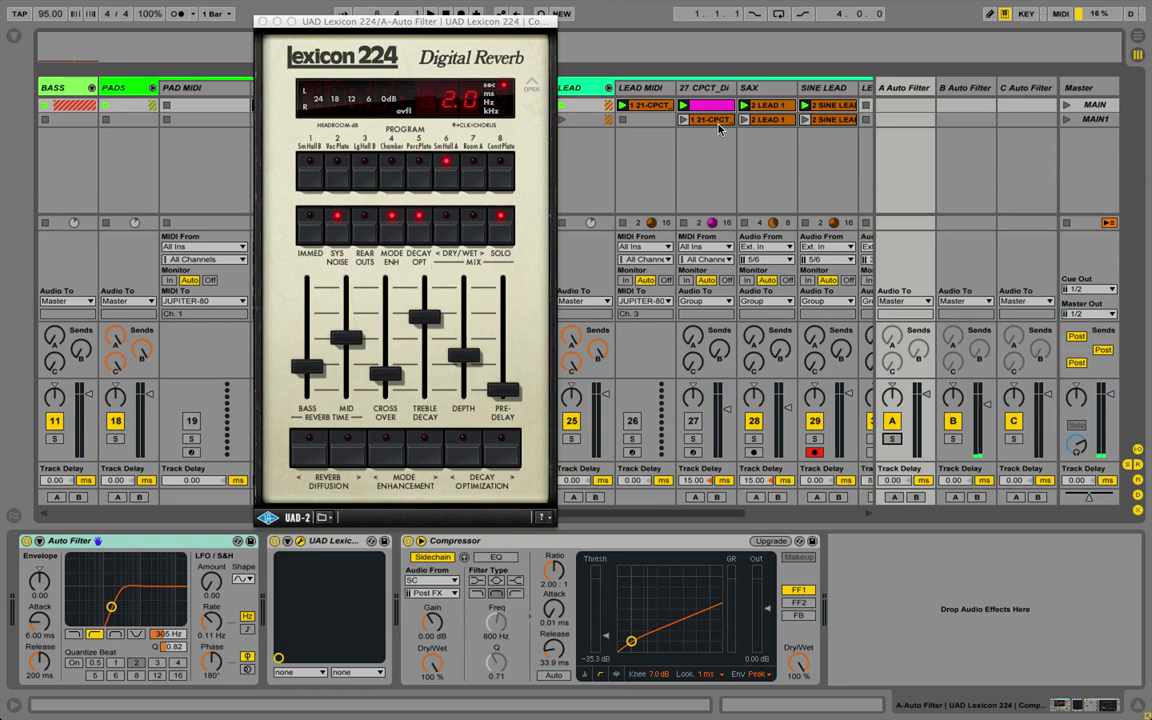
{"action": "left_click", "coordinate": [380, 22]}
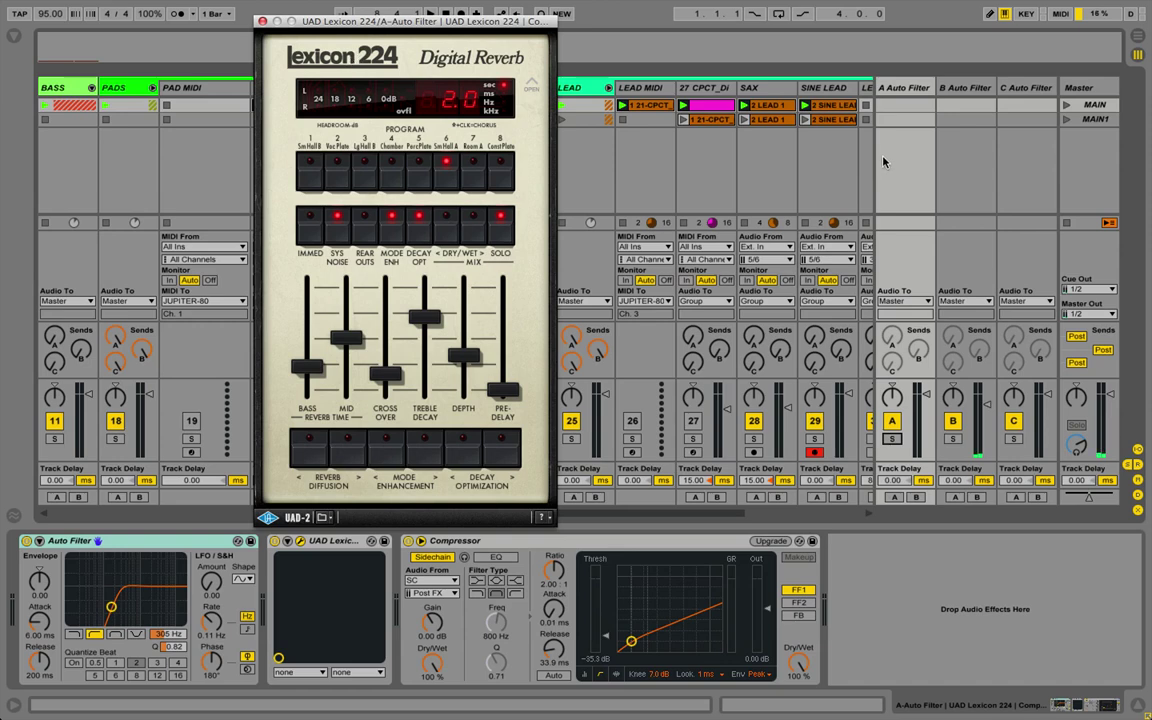
{"action": "left_click", "coordinate": [966, 88]}
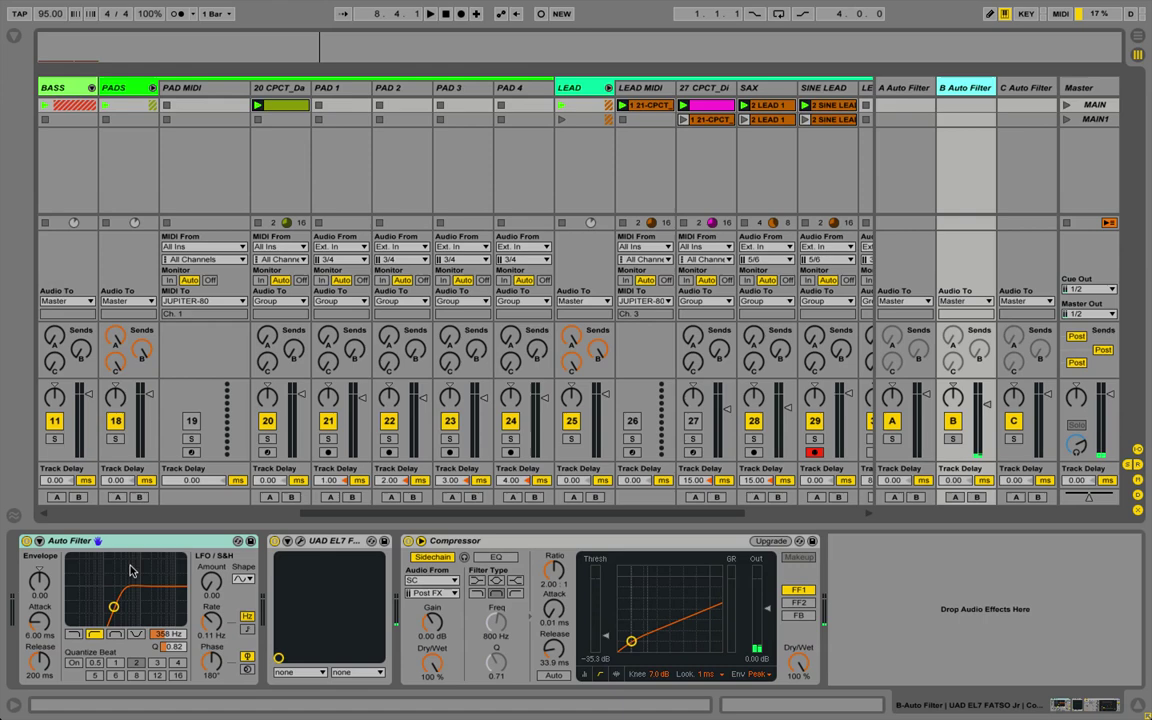
Open return B's UAD EL7 Fatso Jr window and move it higher up.
{"action": "left_click", "coordinate": [300, 543]}
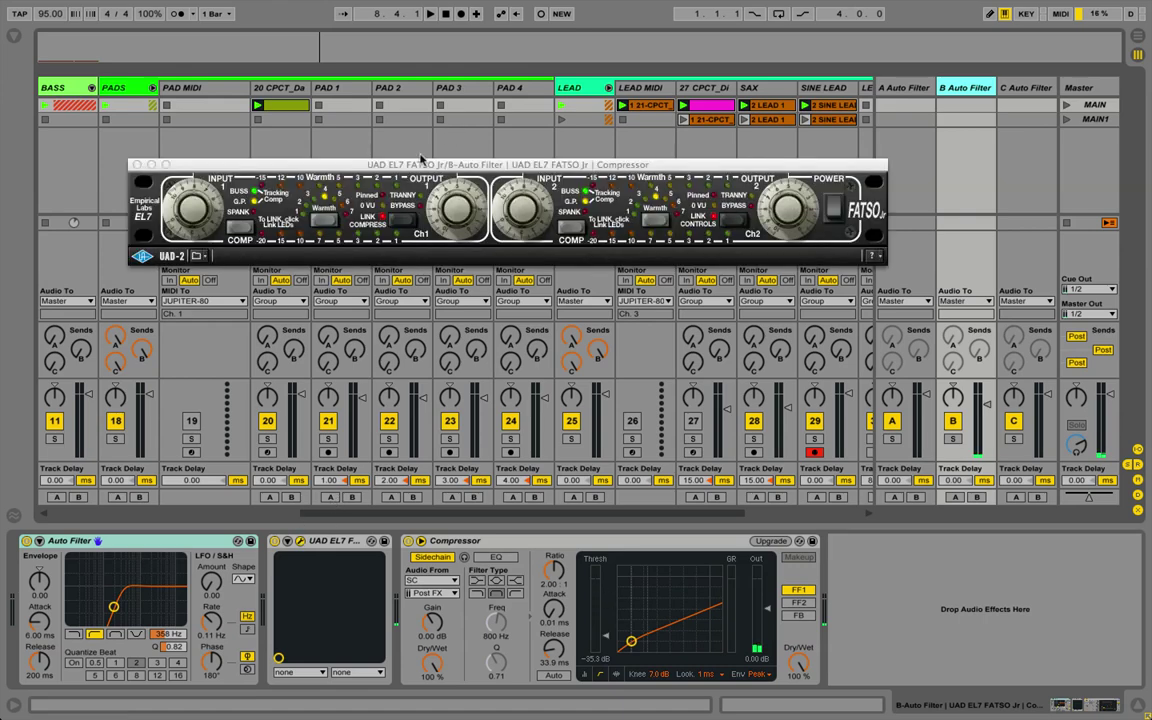
{"action": "mouse_move", "coordinate": [420, 150]}
{"action": "left_mouse_down"}
{"action": "mouse_move", "coordinate": [424, 113]}
{"action": "mouse_move", "coordinate": [416, 171]}
{"action": "left_mouse_up"}
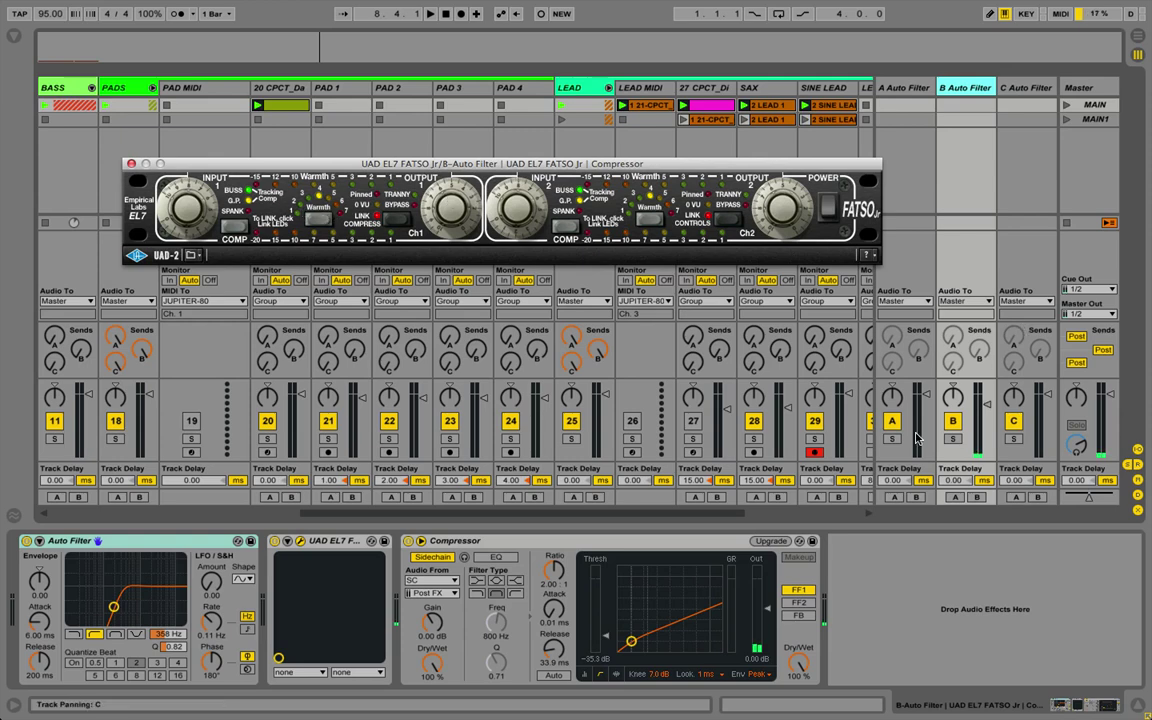
Audition return B soloed, then toggle it off and on twice in the full mix.
{"action": "left_click", "coordinate": [955, 439]}
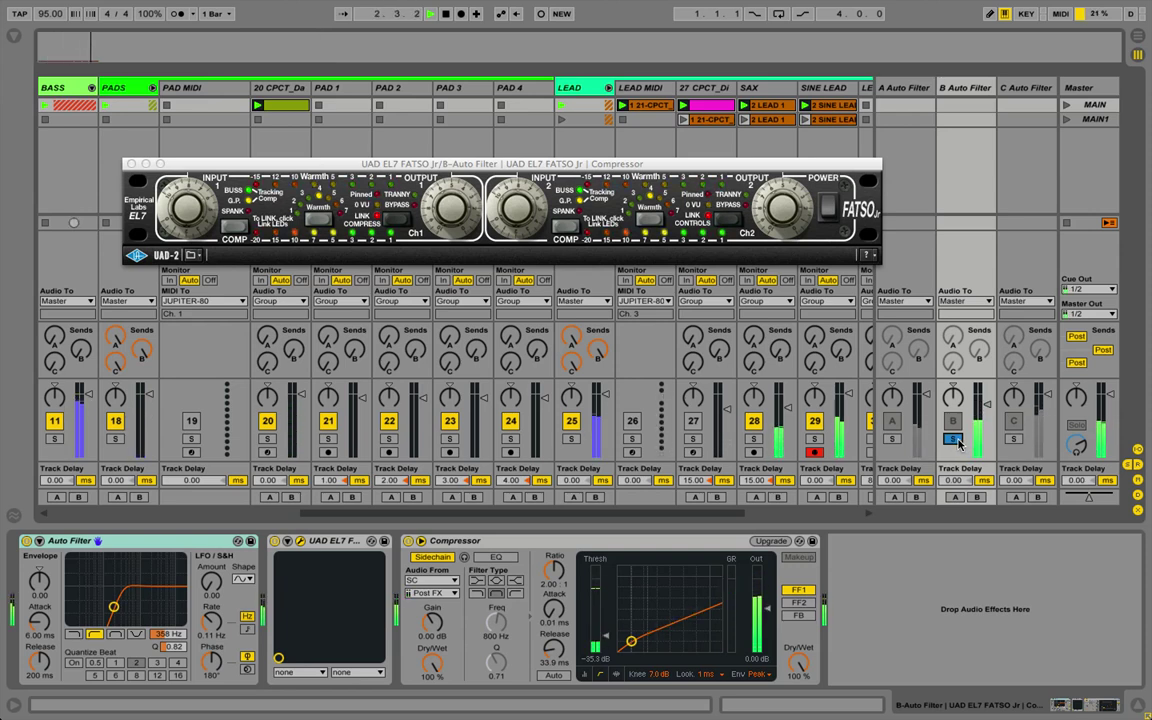
{"action": "left_click", "coordinate": [955, 439]}
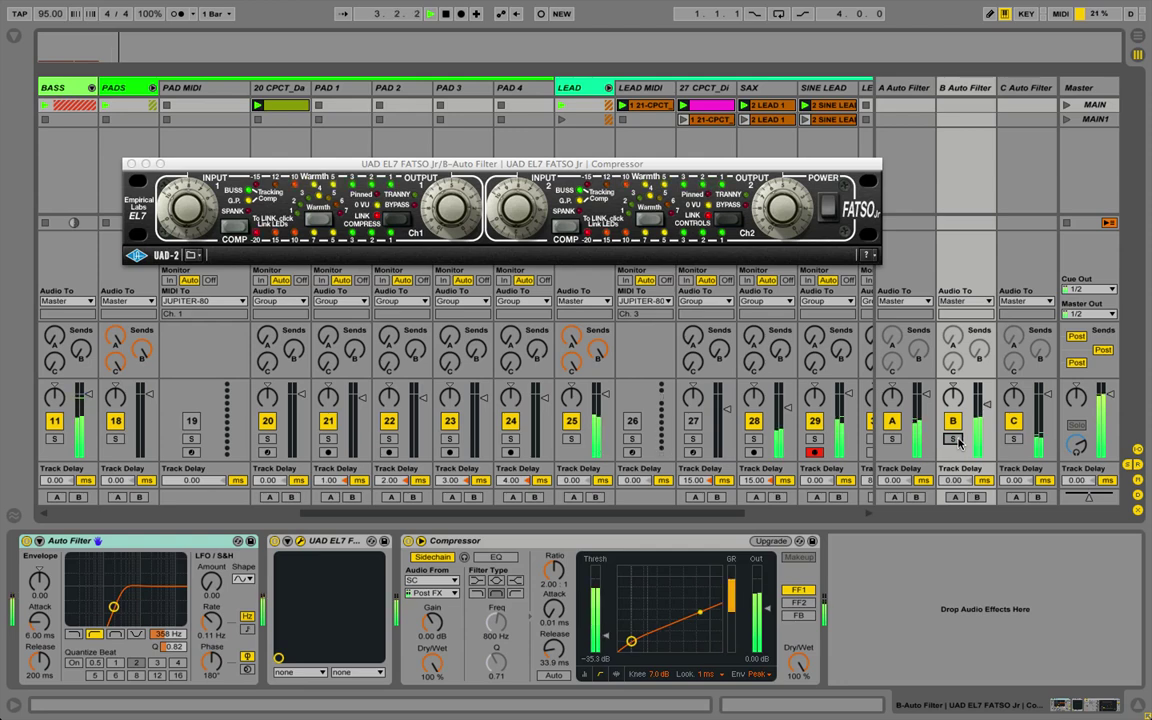
{"action": "left_click", "coordinate": [954, 422]}
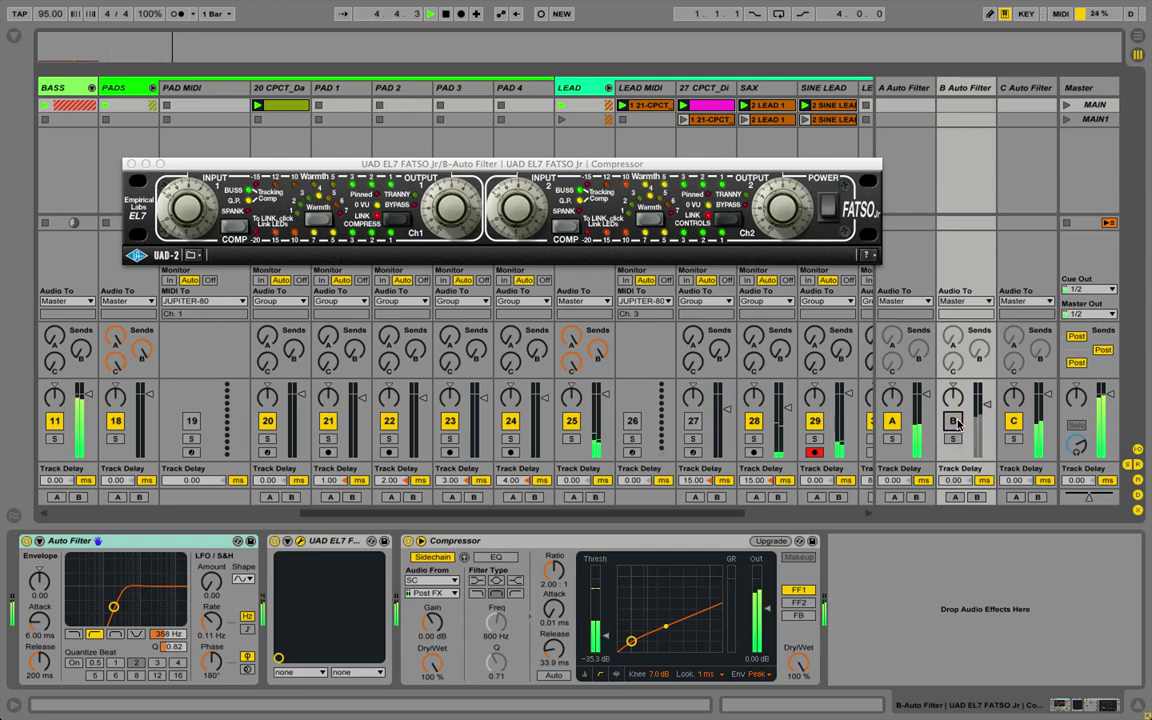
{"action": "left_click", "coordinate": [954, 422]}
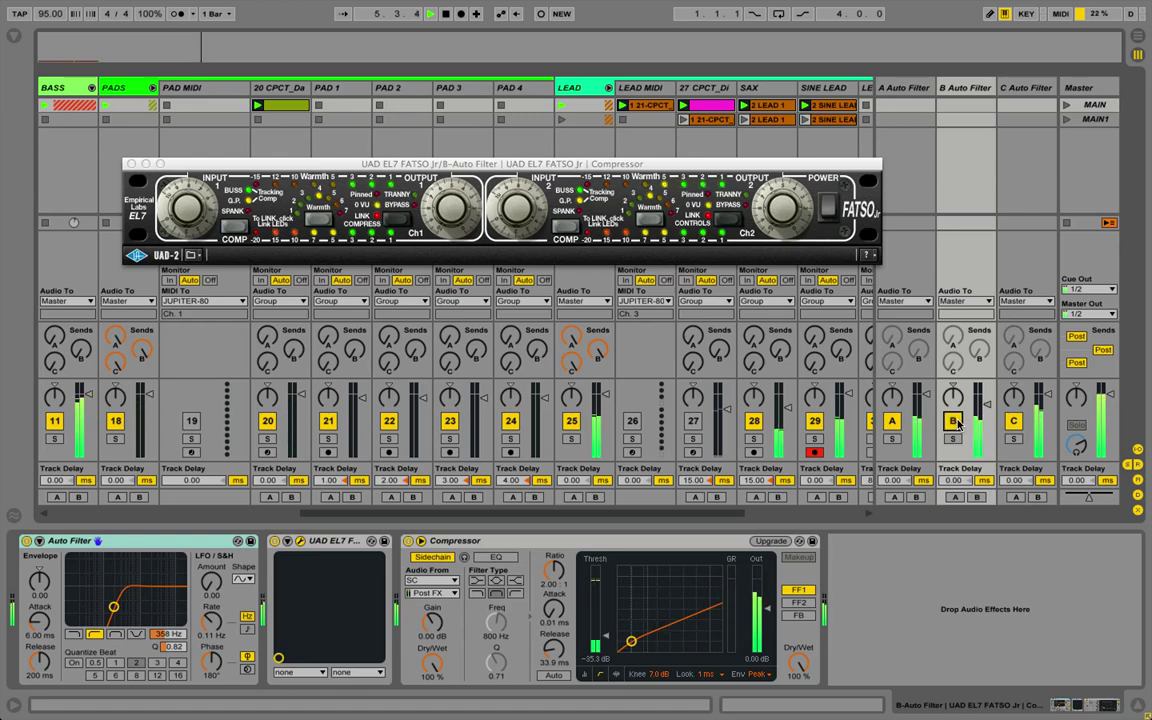
{"action": "left_click", "coordinate": [954, 422]}
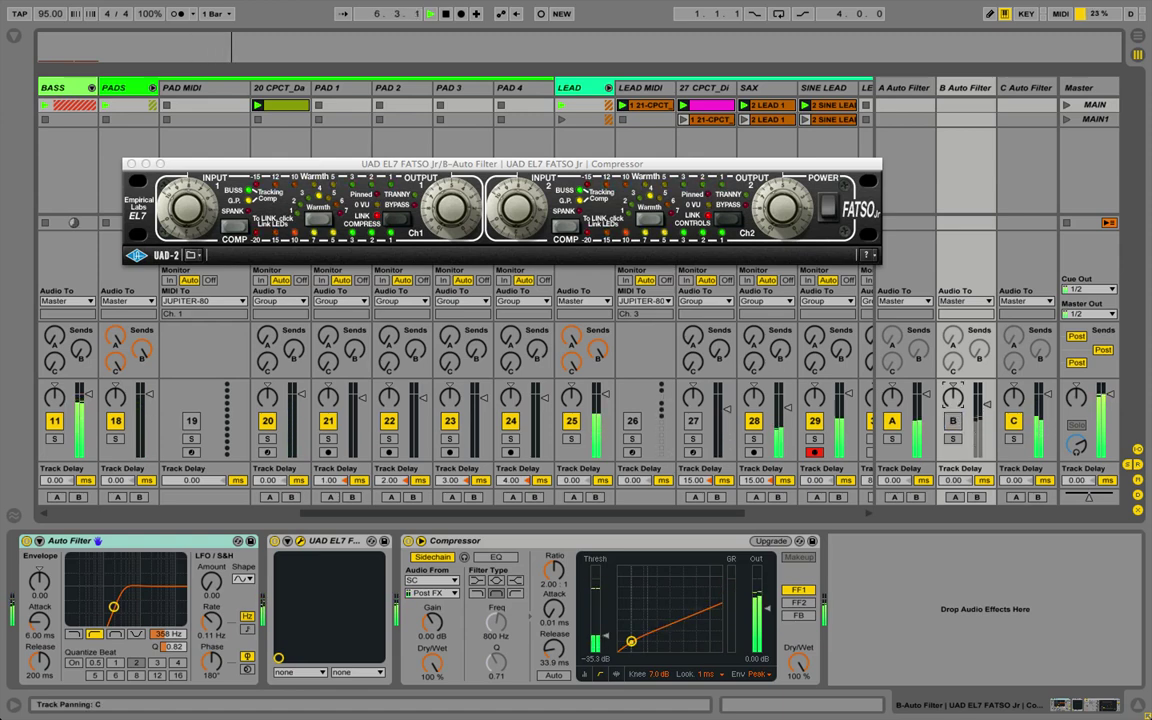
{"action": "left_click", "coordinate": [954, 422]}
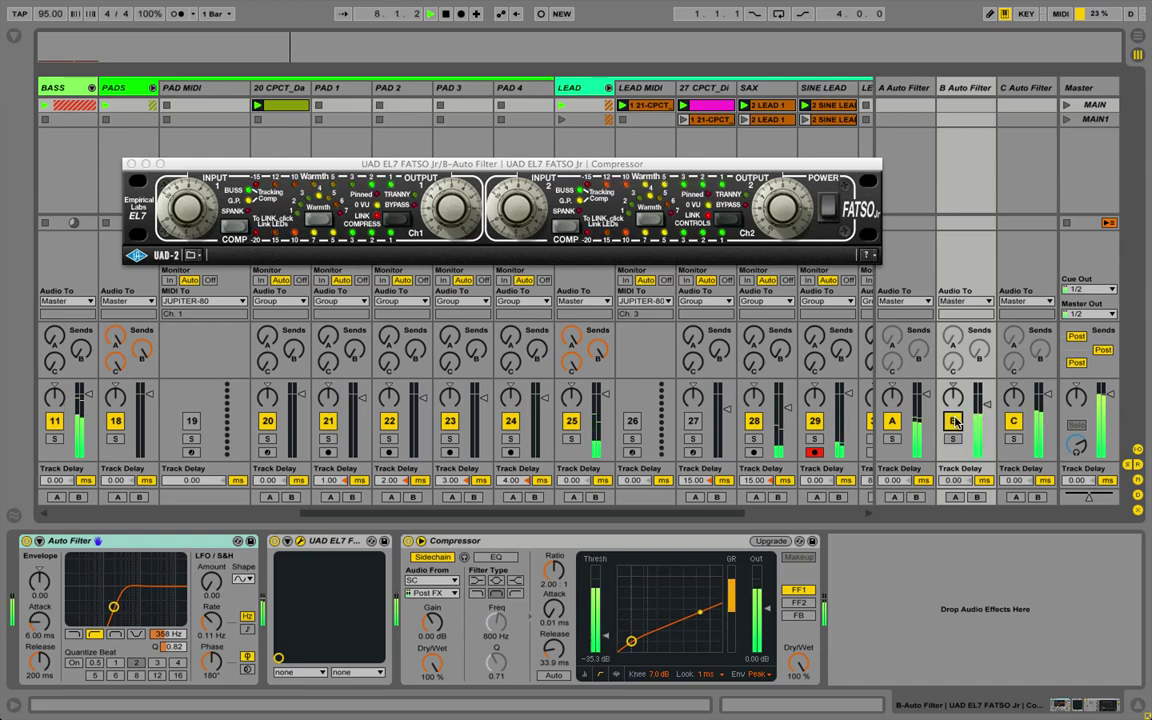
Stop playback, close the Fatso Jr window and move to return C's chain.
{"action": "key", "text": "space"}
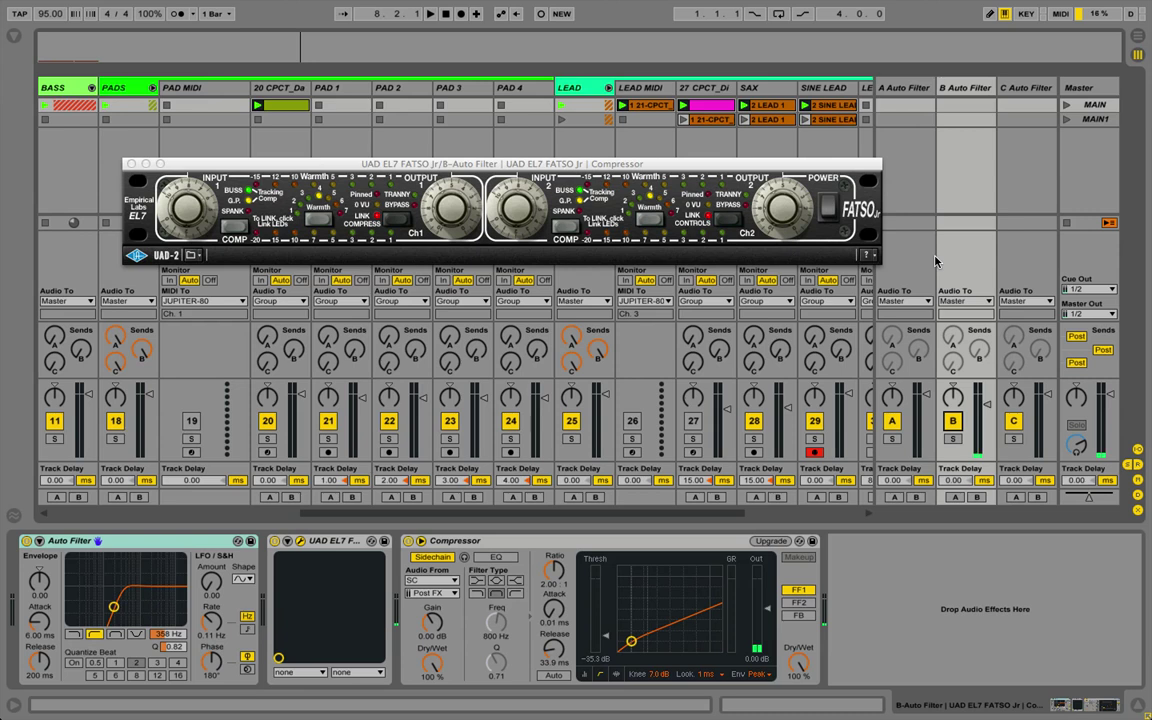
{"action": "left_click", "coordinate": [485, 160]}
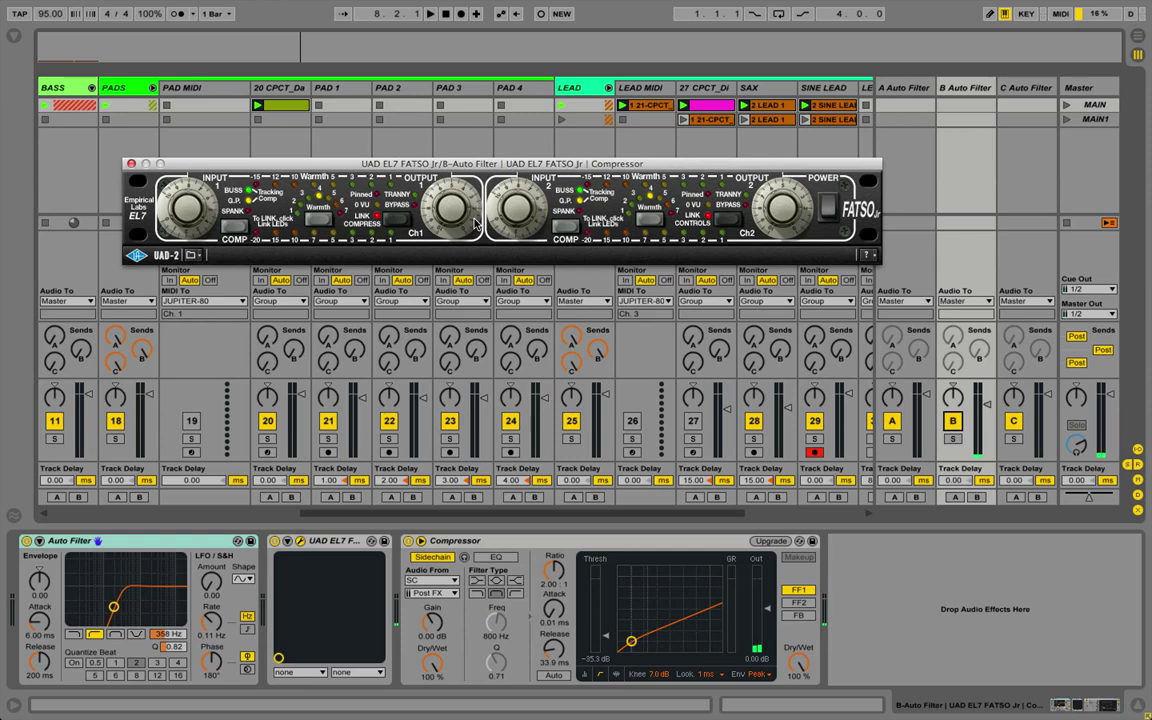
{"action": "key", "text": "Right"}
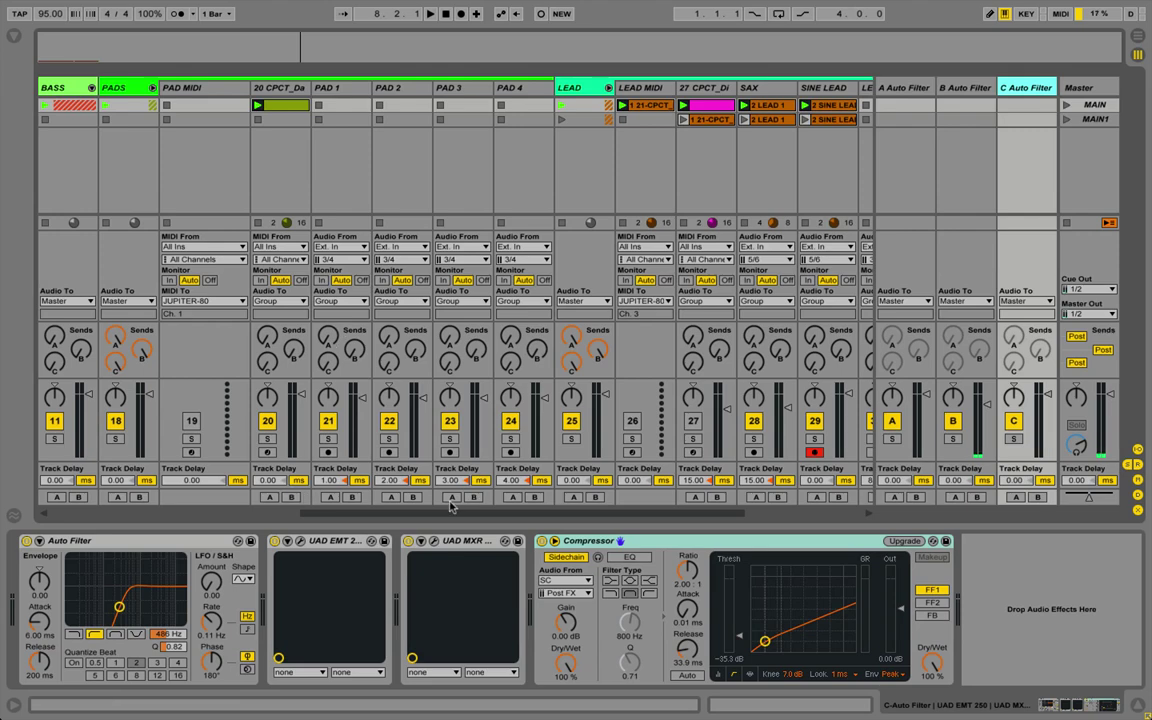
Open the UAD EMT 250 window, then the UAD MXR Flanger-Doubler window on return C.
{"action": "left_click", "coordinate": [288, 540]}
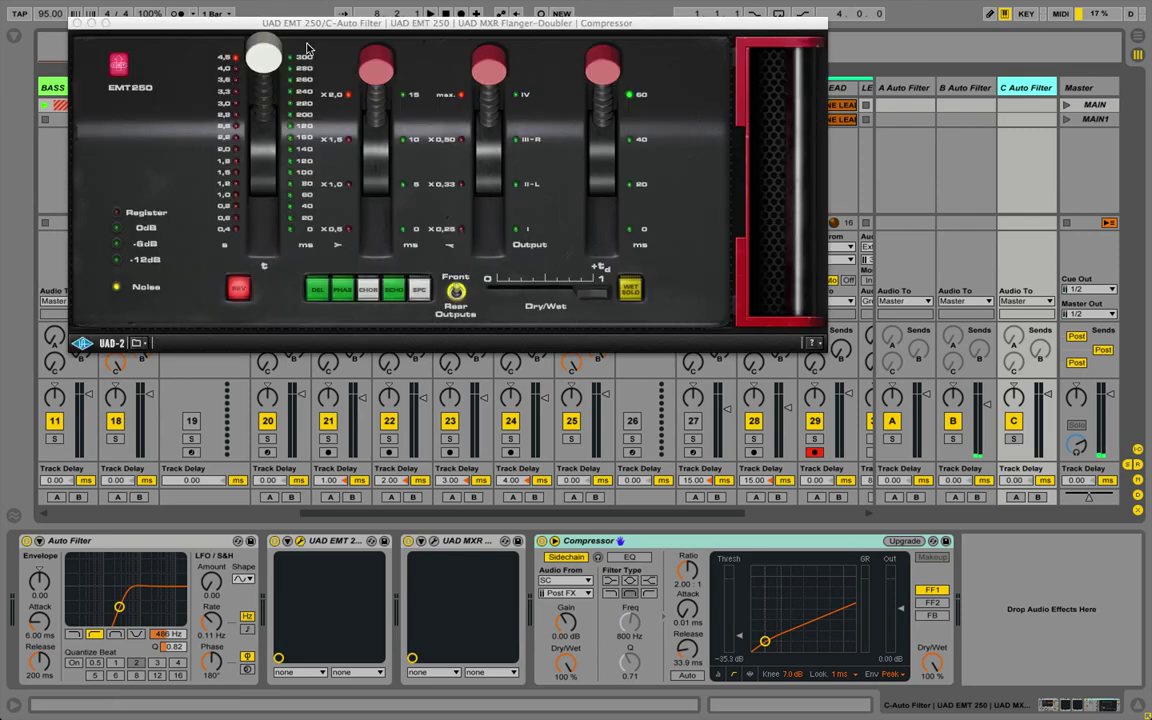
{"action": "left_click", "coordinate": [331, 29]}
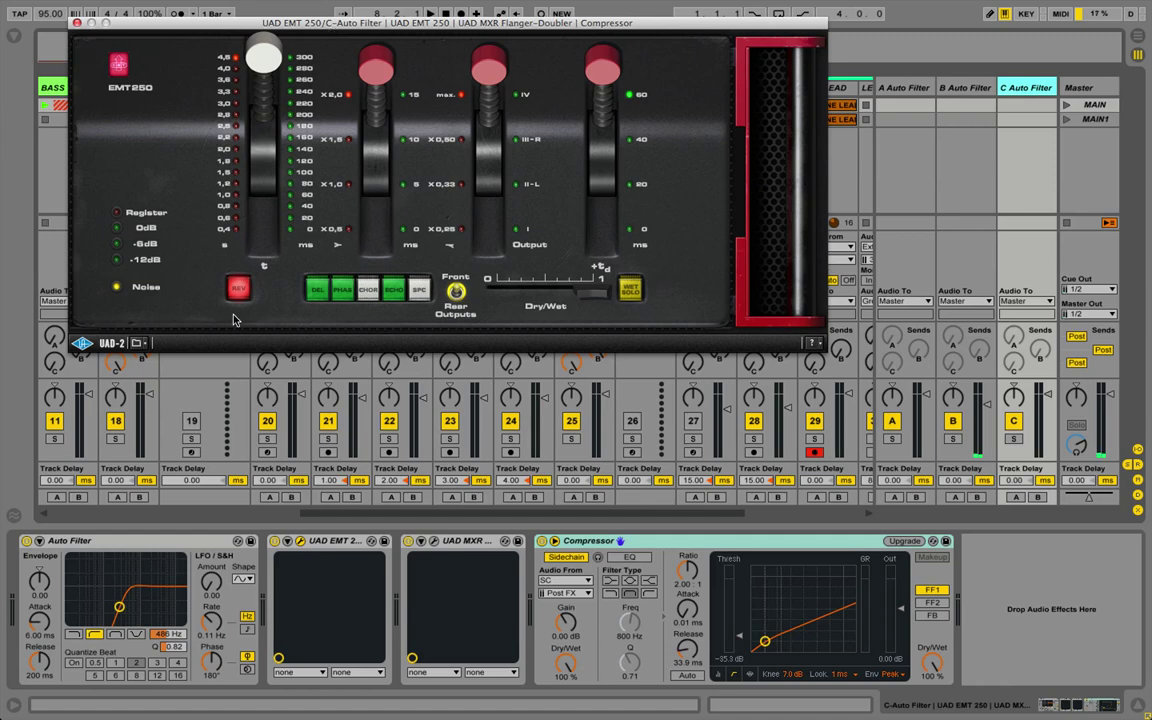
{"action": "left_click", "coordinate": [406, 540]}
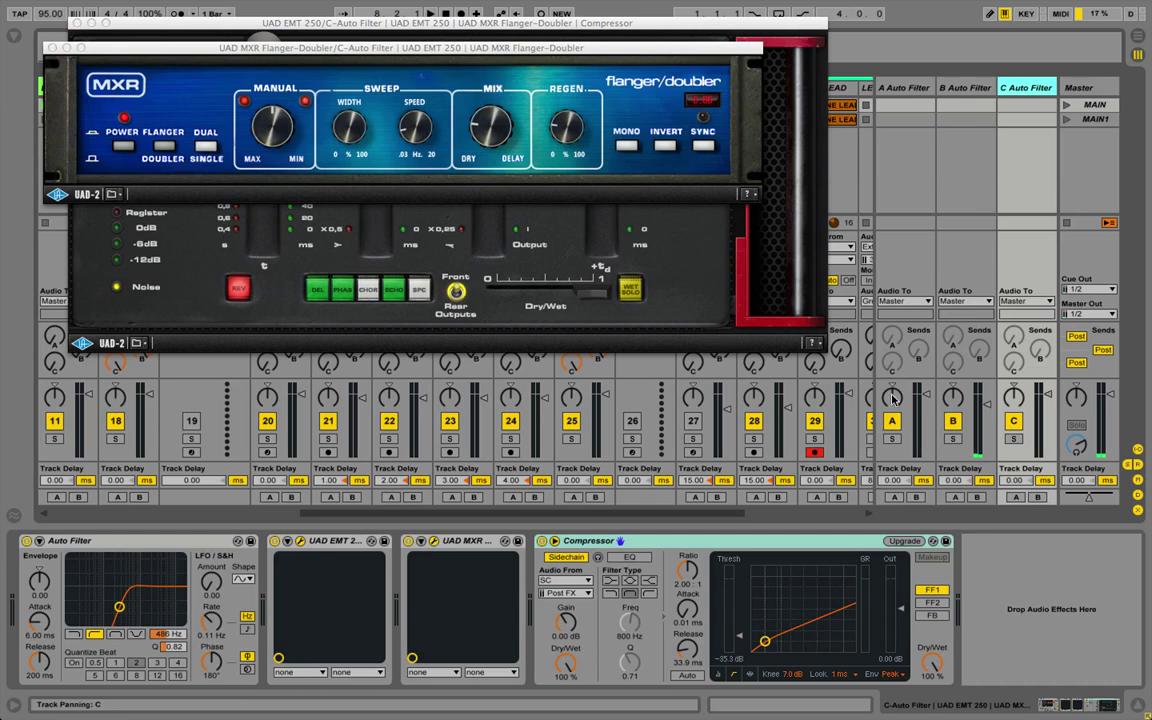
Play the song with return C soloed, then unsolo it and toggle C off and on twice.
{"action": "left_click", "coordinate": [1020, 437]}
{"action": "key", "text": "space"}
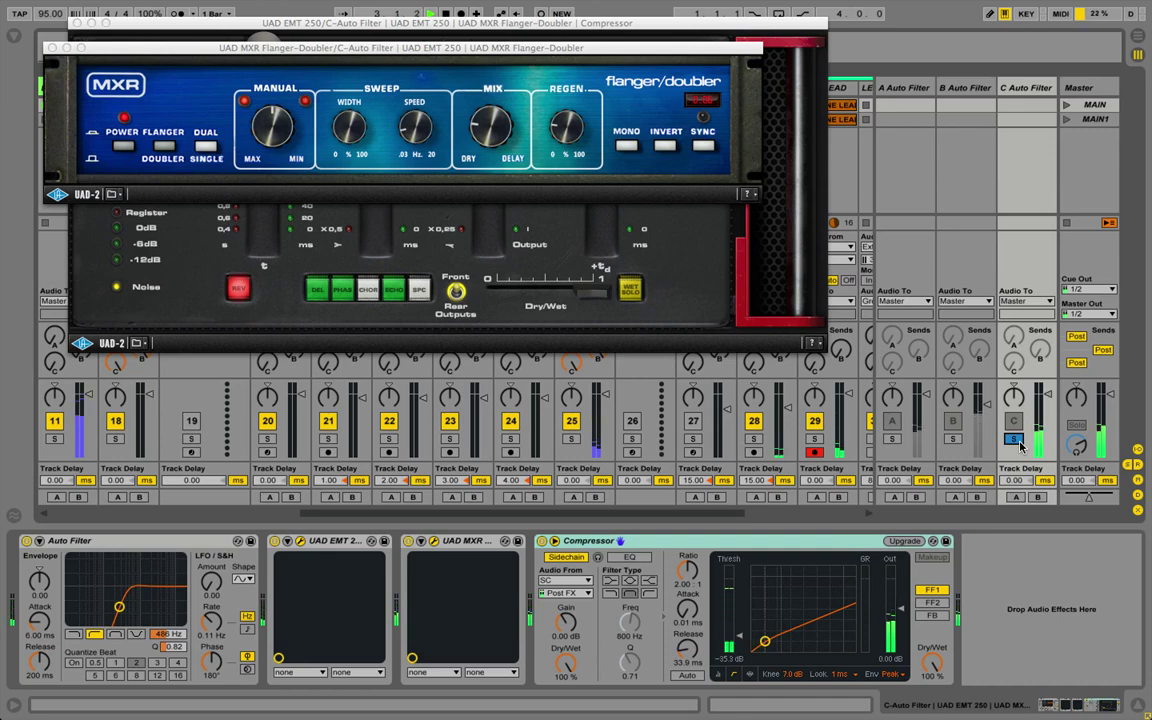
{"action": "left_click", "coordinate": [1016, 439]}
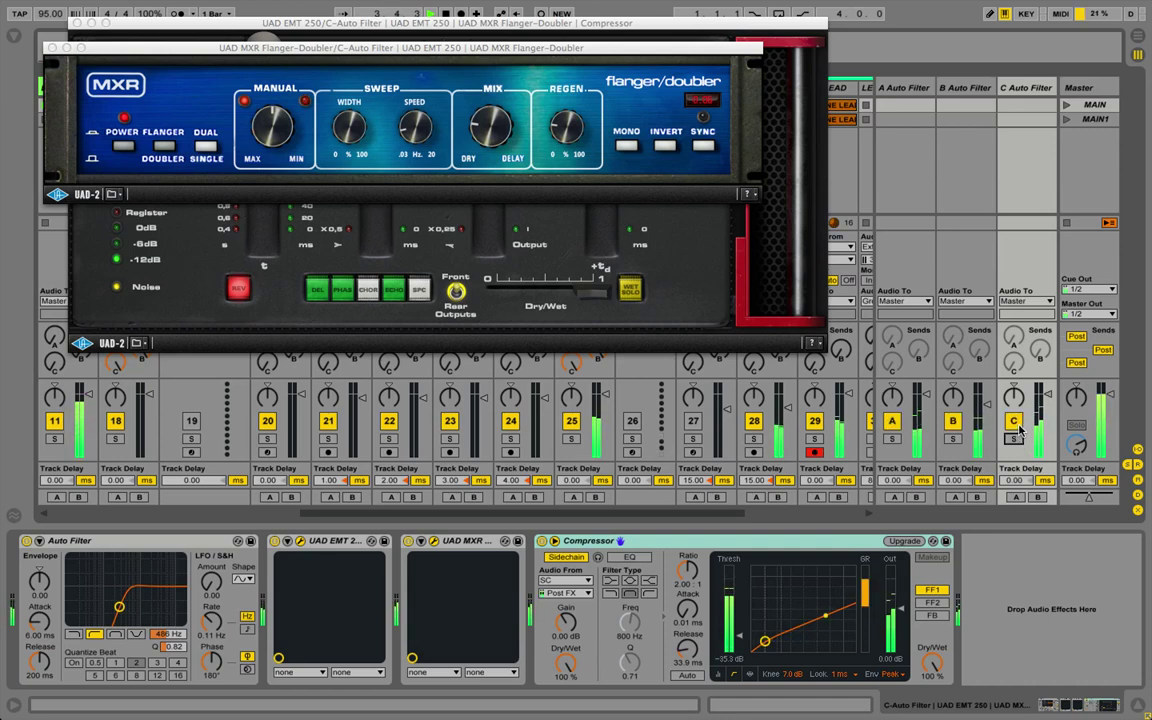
{"action": "left_click", "coordinate": [1014, 422]}
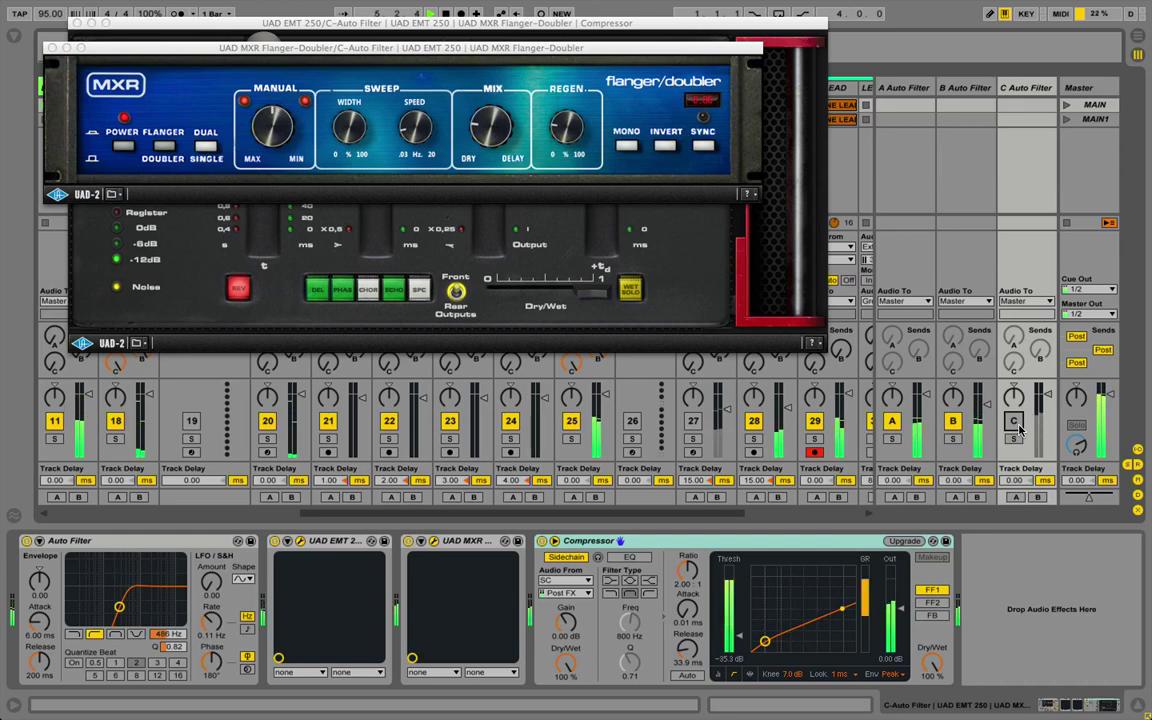
{"action": "left_click", "coordinate": [1014, 422]}
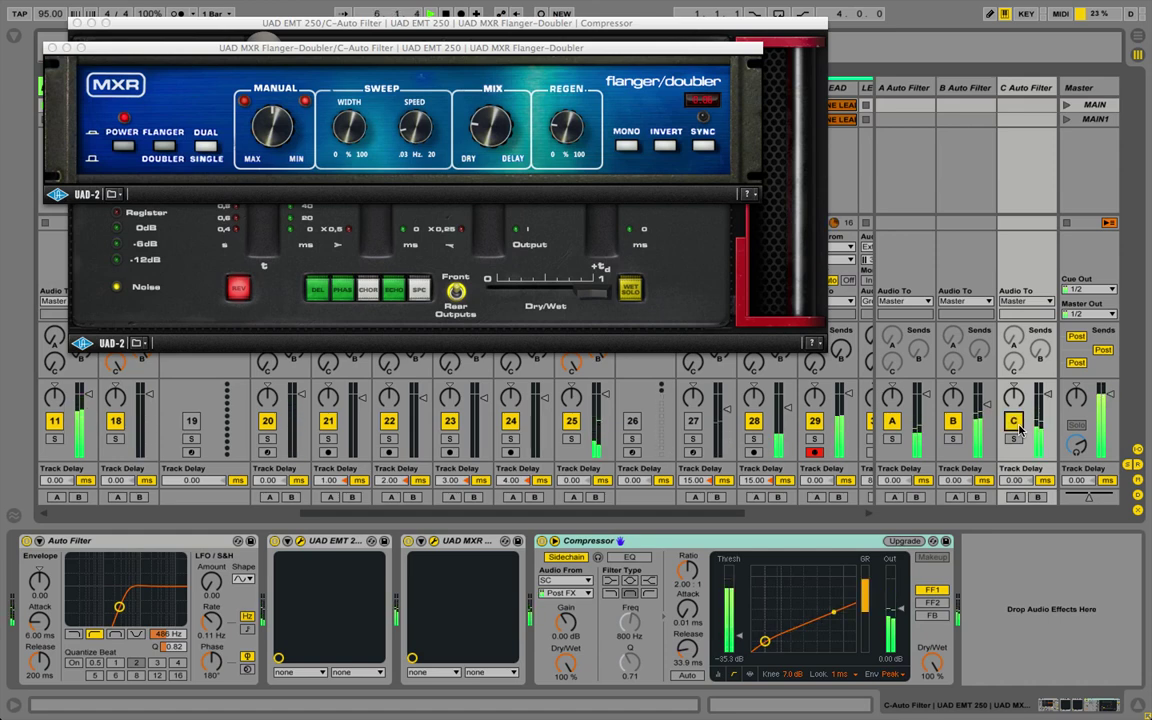
{"action": "left_click", "coordinate": [1014, 422]}
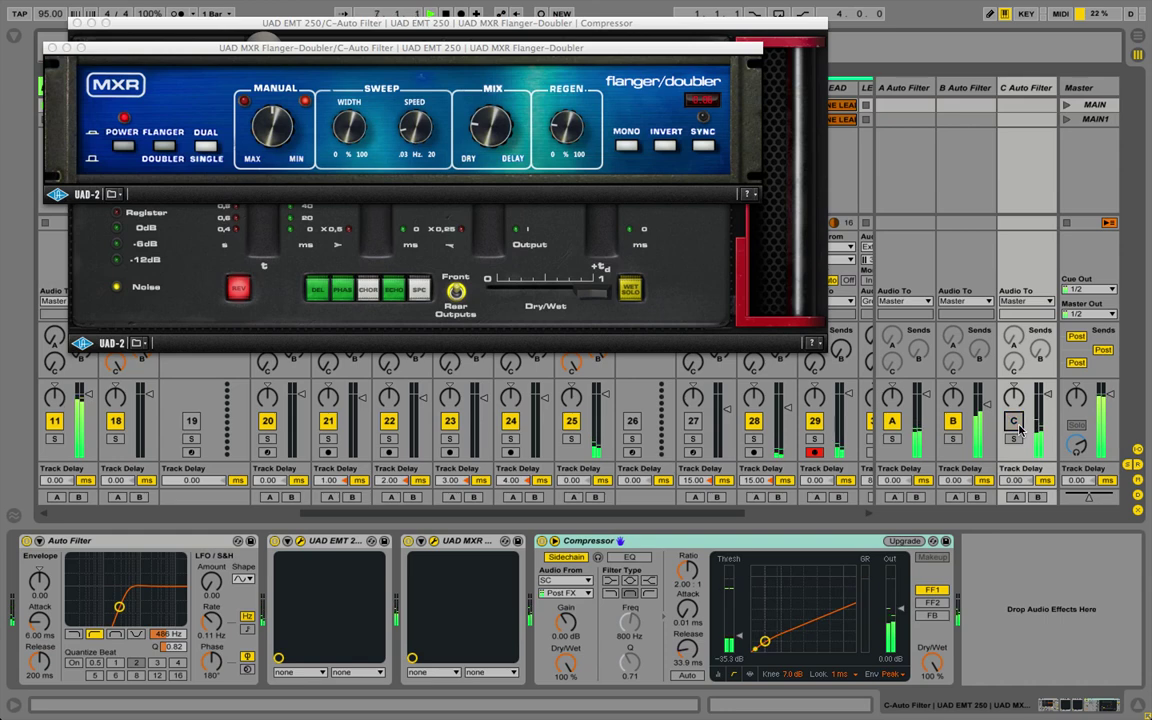
{"action": "left_click", "coordinate": [1014, 422]}
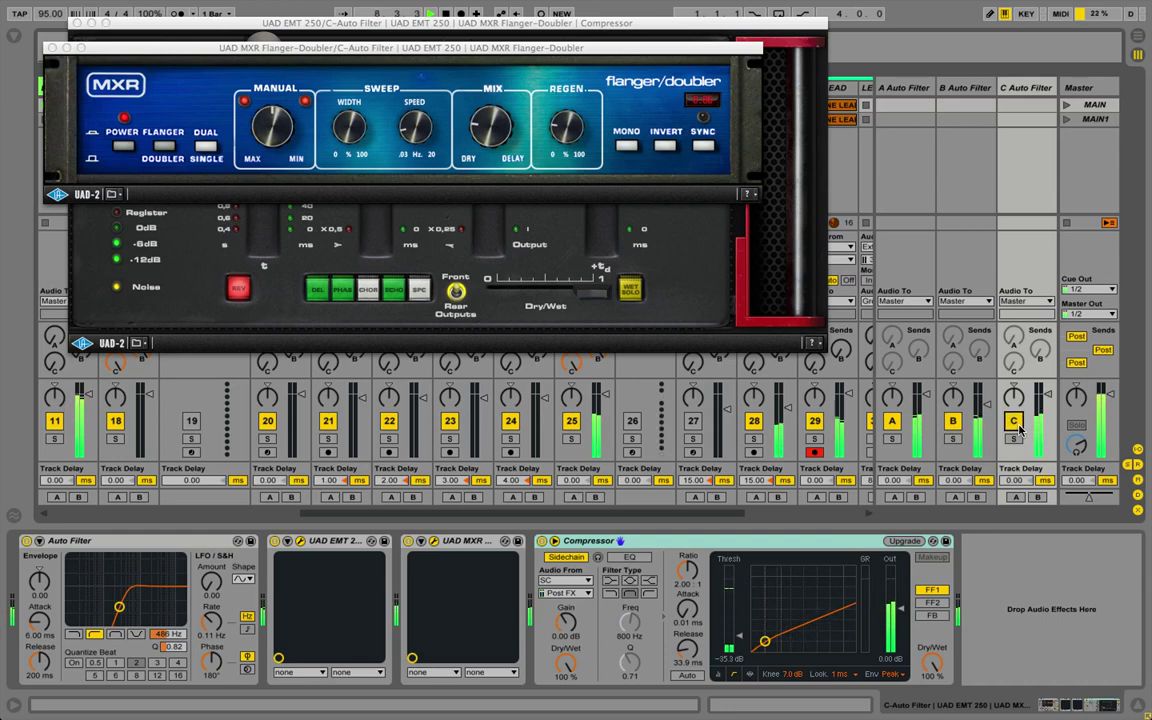
Close the MXR and EMT 250 windows, reopening and closing the EMT 250 twice more.
{"action": "left_click", "coordinate": [53, 47]}
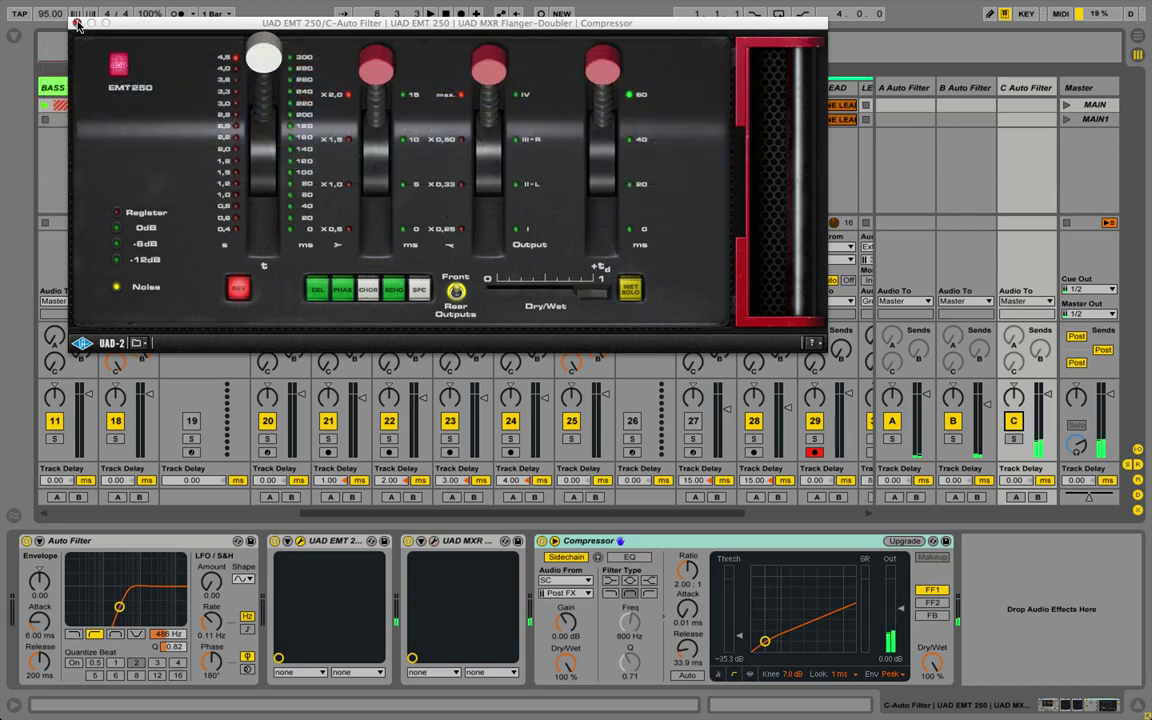
{"action": "left_click", "coordinate": [76, 23]}
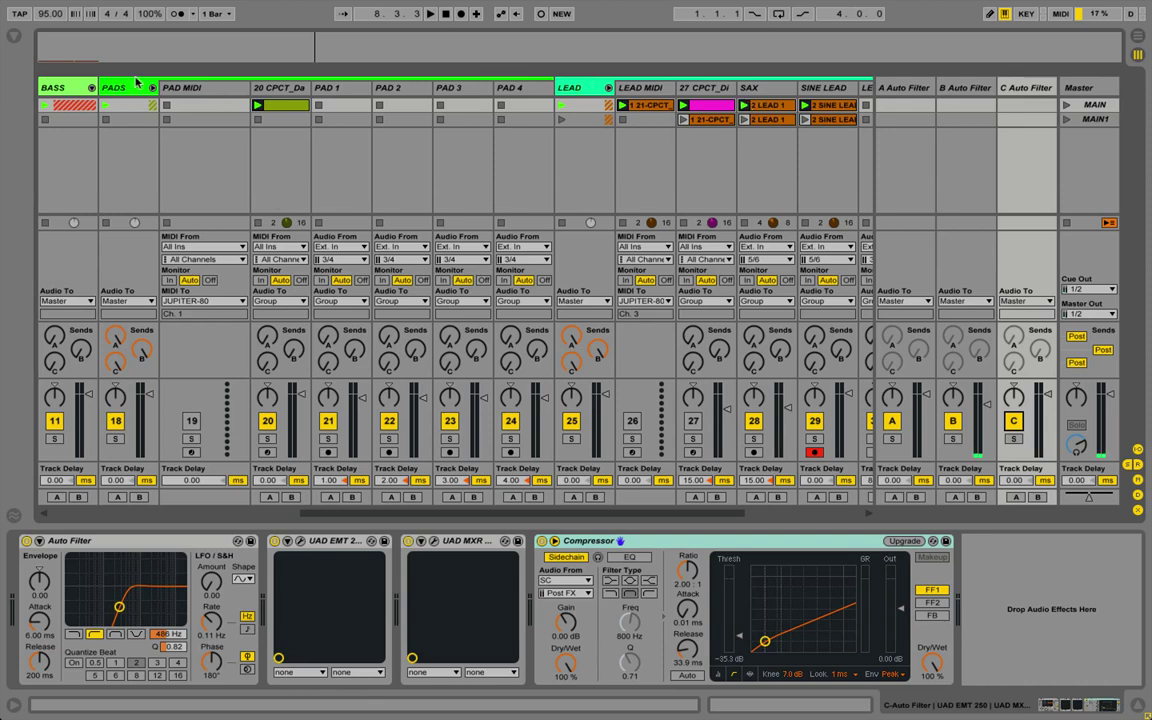
{"action": "left_click", "coordinate": [300, 540]}
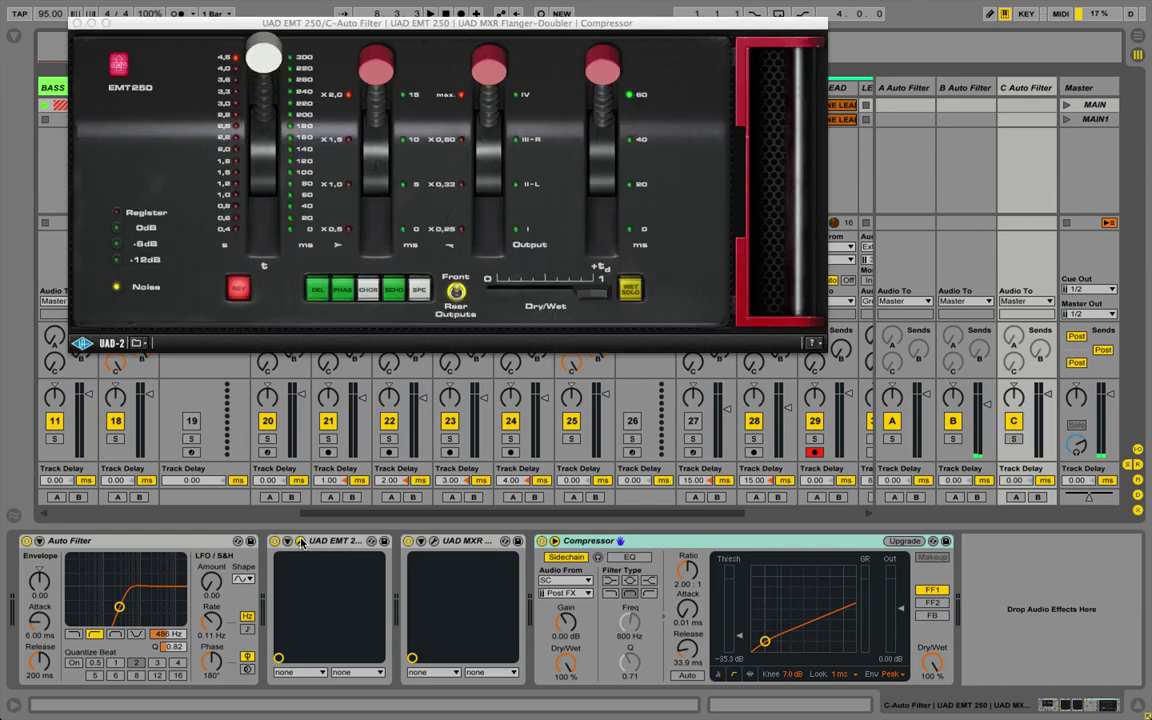
{"action": "left_click", "coordinate": [77, 23]}
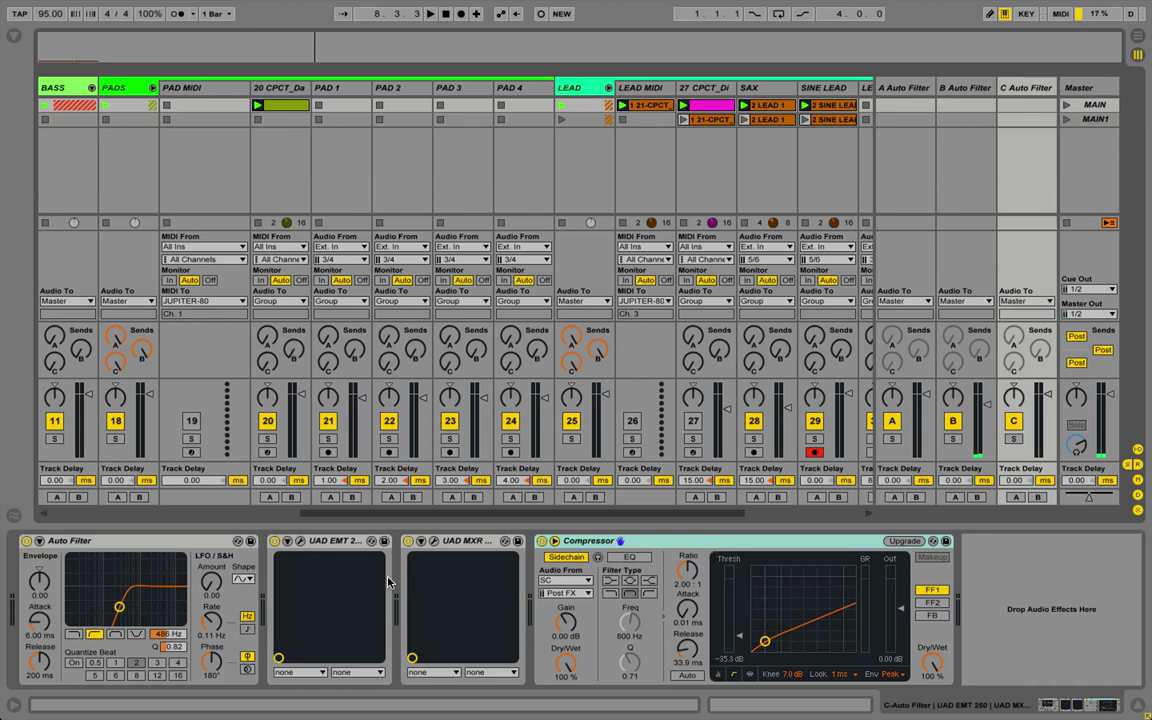
{"action": "left_click", "coordinate": [300, 542]}
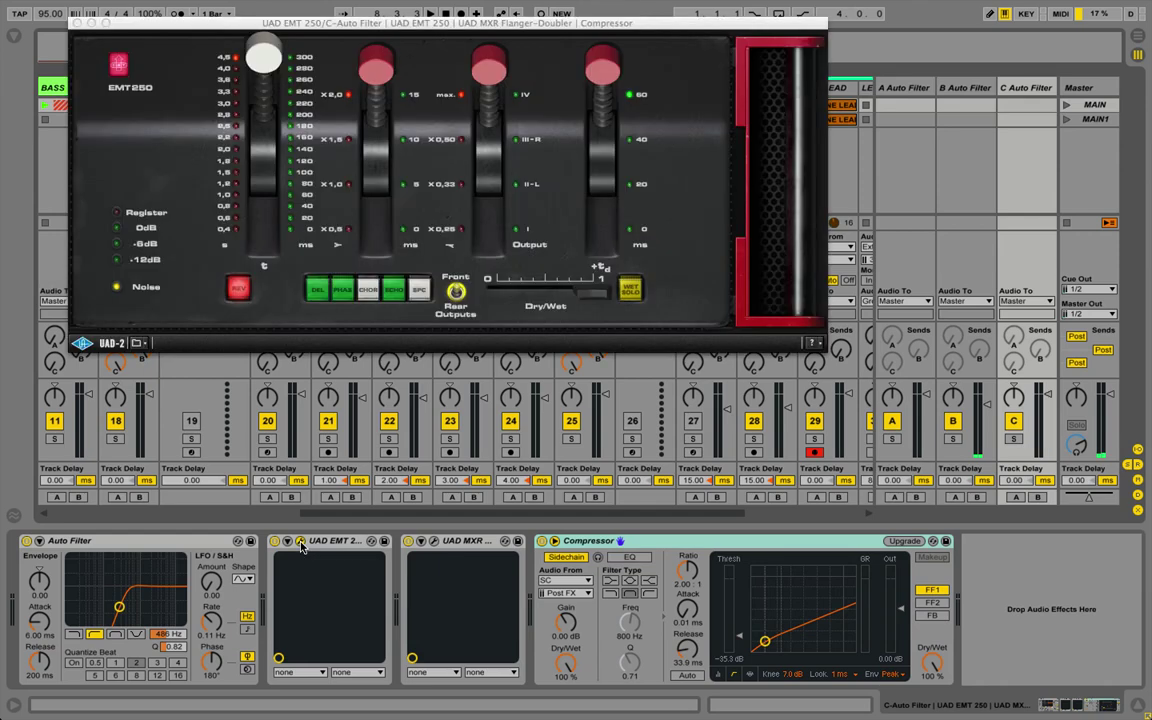
{"action": "left_click", "coordinate": [300, 542]}
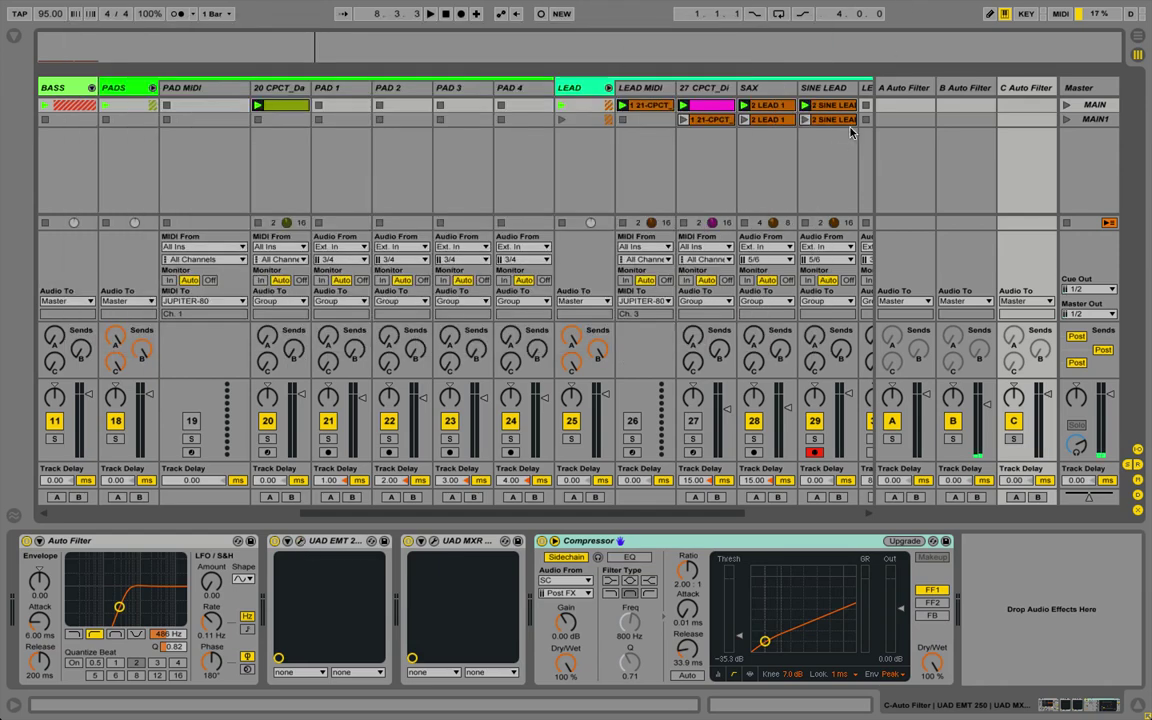